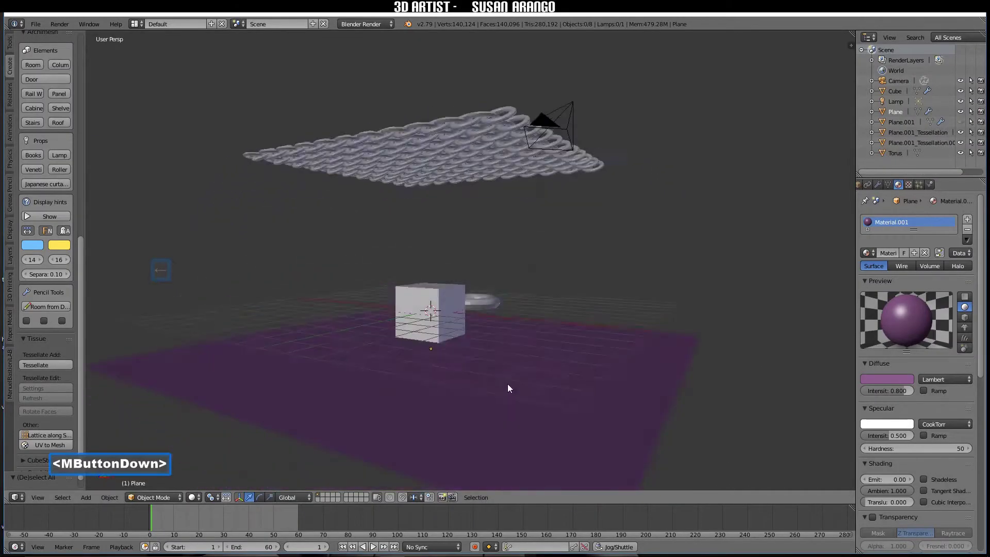
# Play the chainmail draping animation over the cube, then stop playback
pyautogui.click(372, 546)
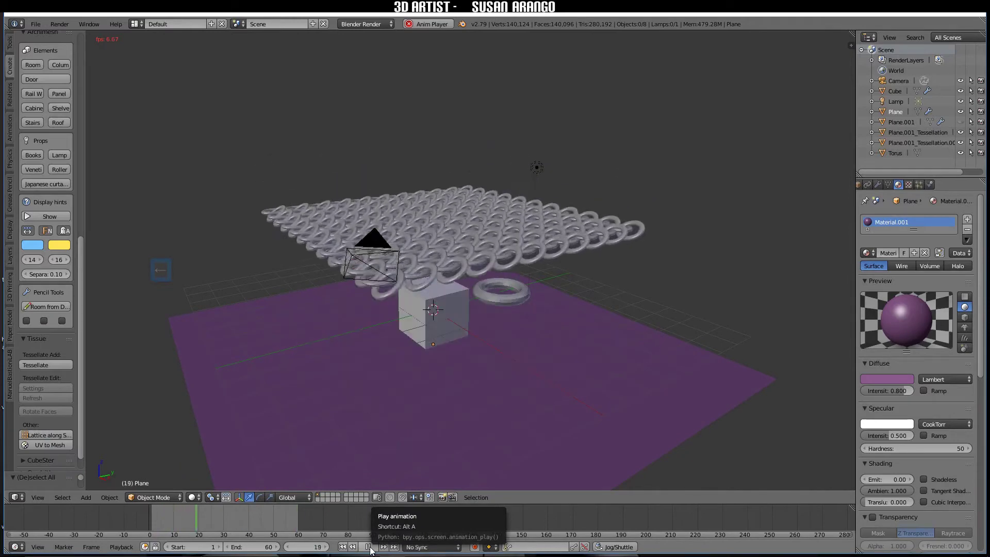
pyautogui.click(369, 548)
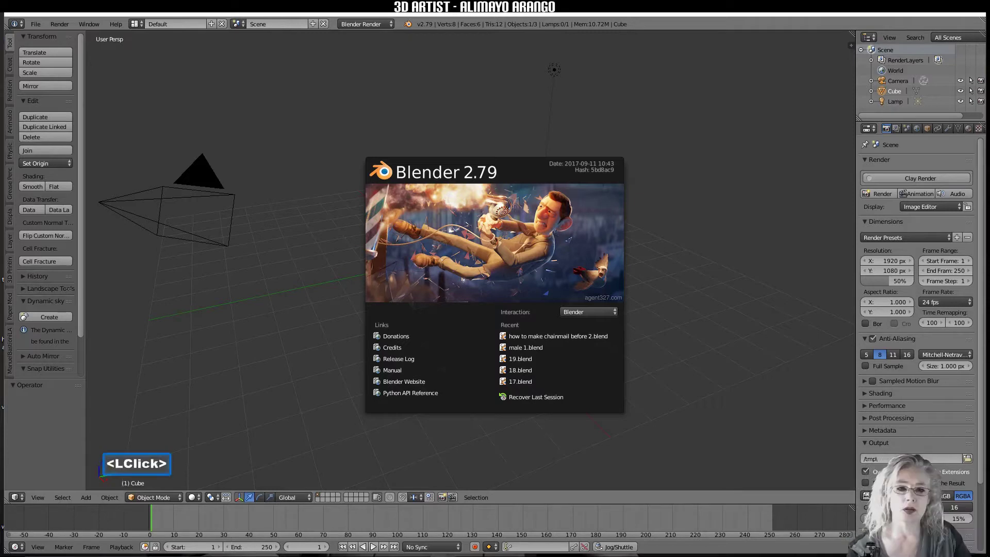
# Close the splash and set Select With to Left in the Input preferences
pyautogui.click(729, 275)
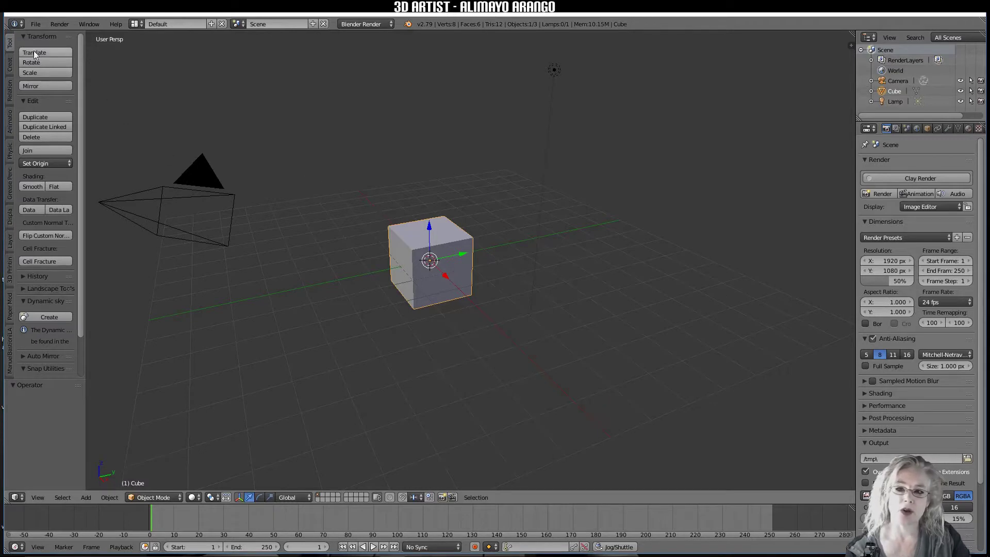
pyautogui.click(35, 24)
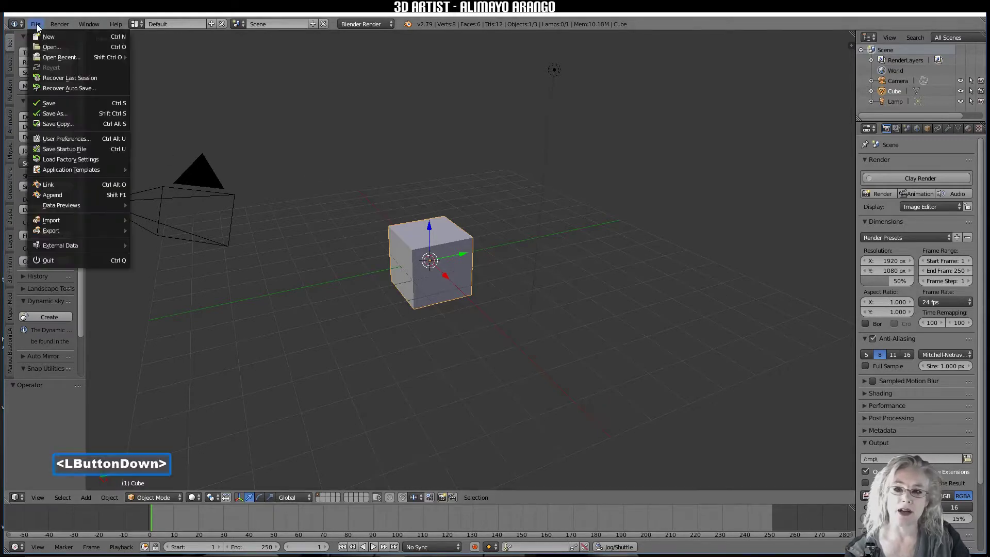
pyautogui.click(65, 139)
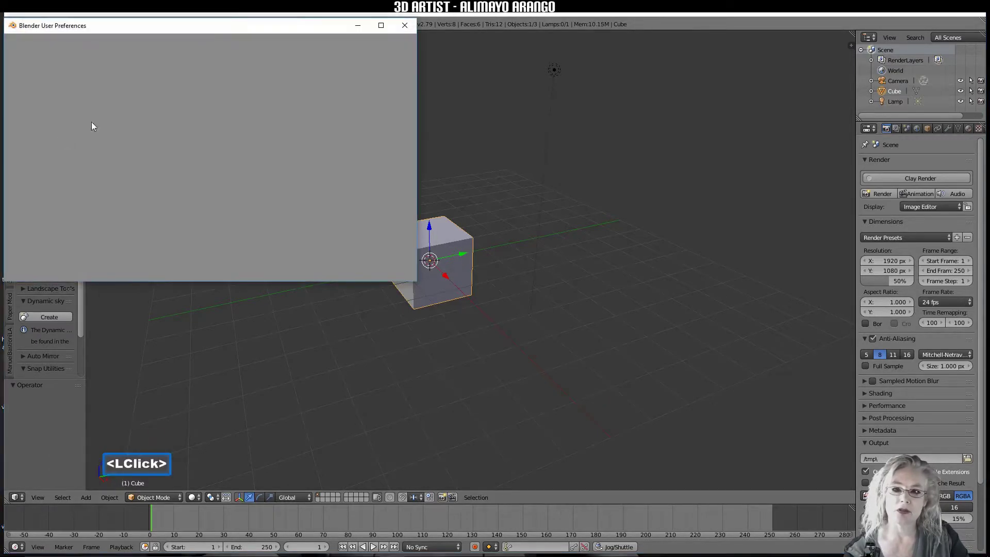
pyautogui.click(153, 44)
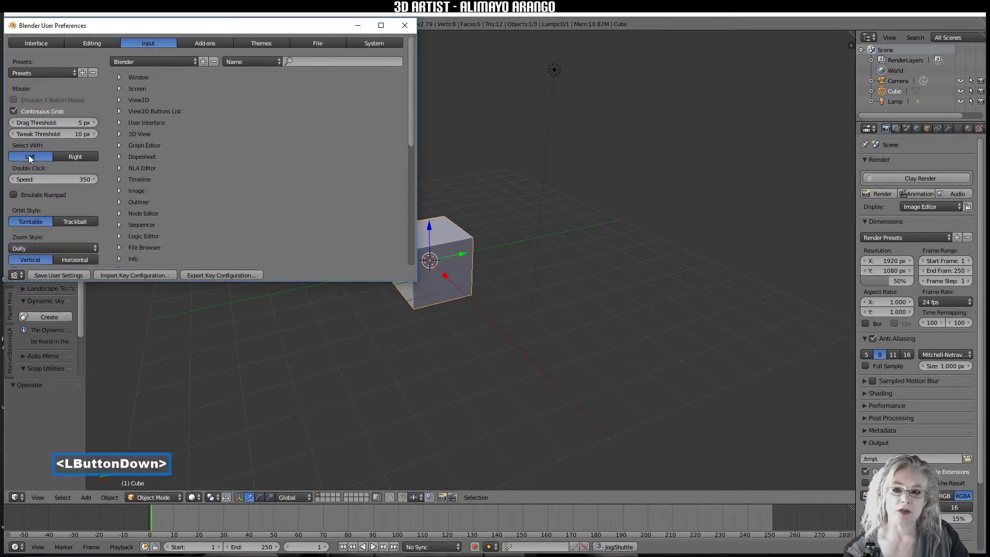
pyautogui.click(65, 154)
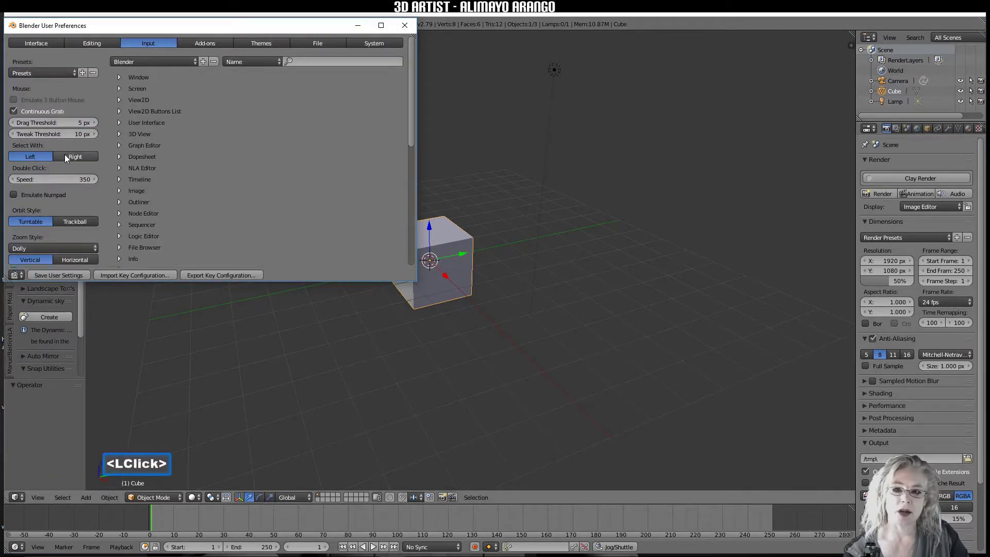
pyautogui.click(30, 156)
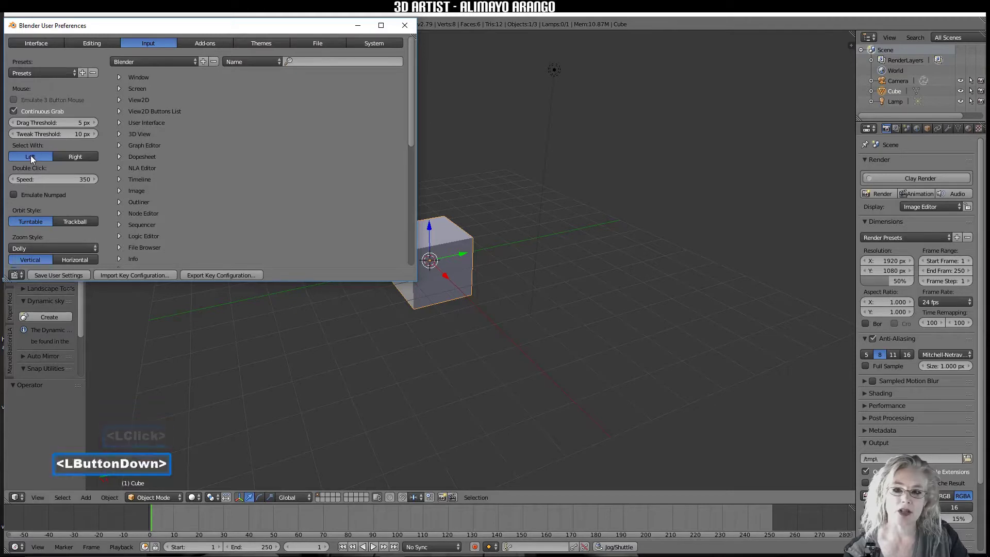
pyautogui.click(404, 25)
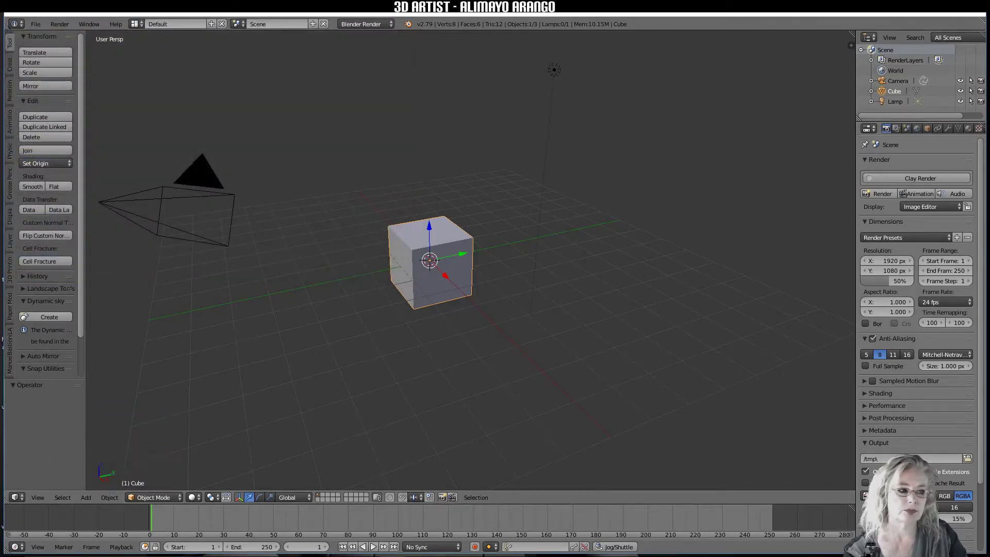
pyautogui.click(747, 423)
pyautogui.click(629, 381)
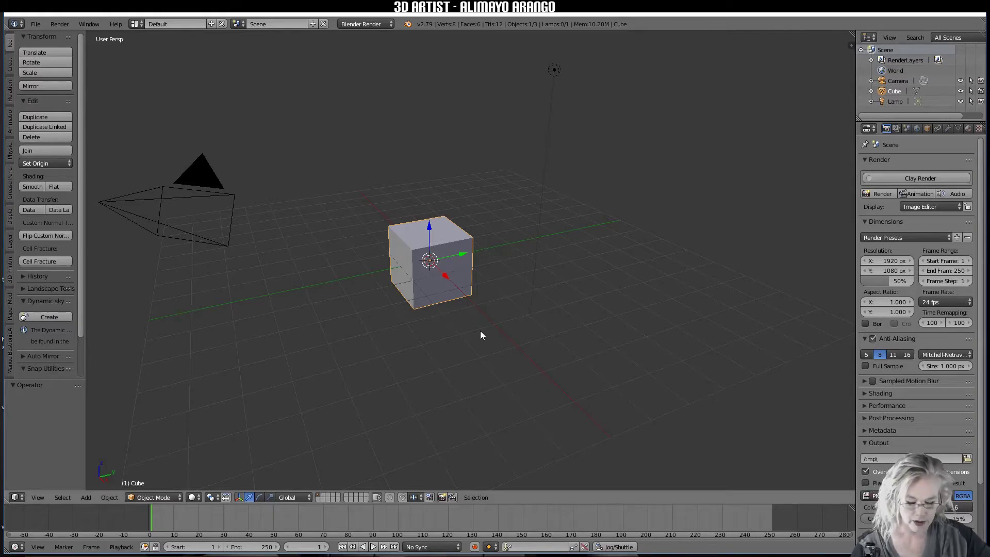
# Add a plane and lower it 1.532 on Z to the base of the cube
pyautogui.hotkey('shift', 'a')
pyautogui.moveTo(475, 320)
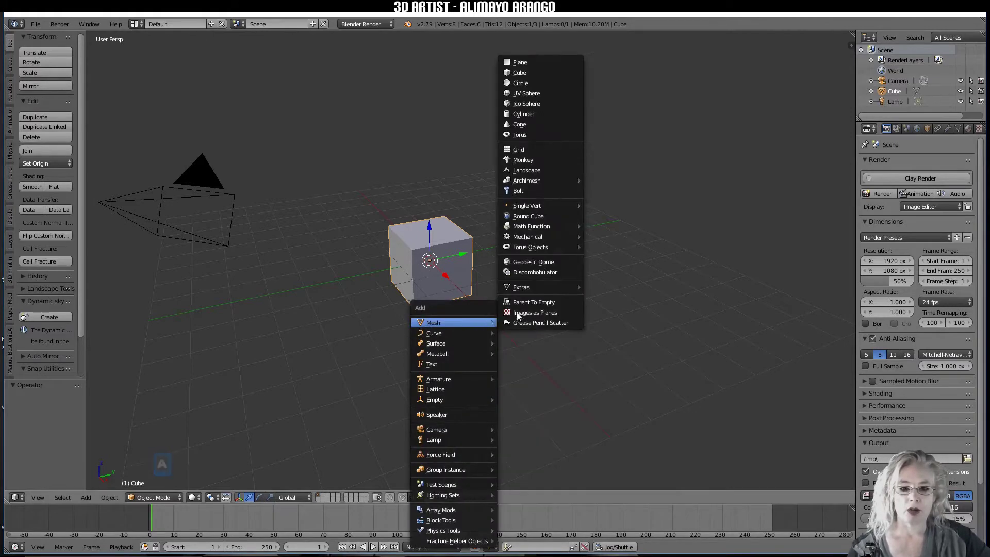
pyautogui.click(533, 63)
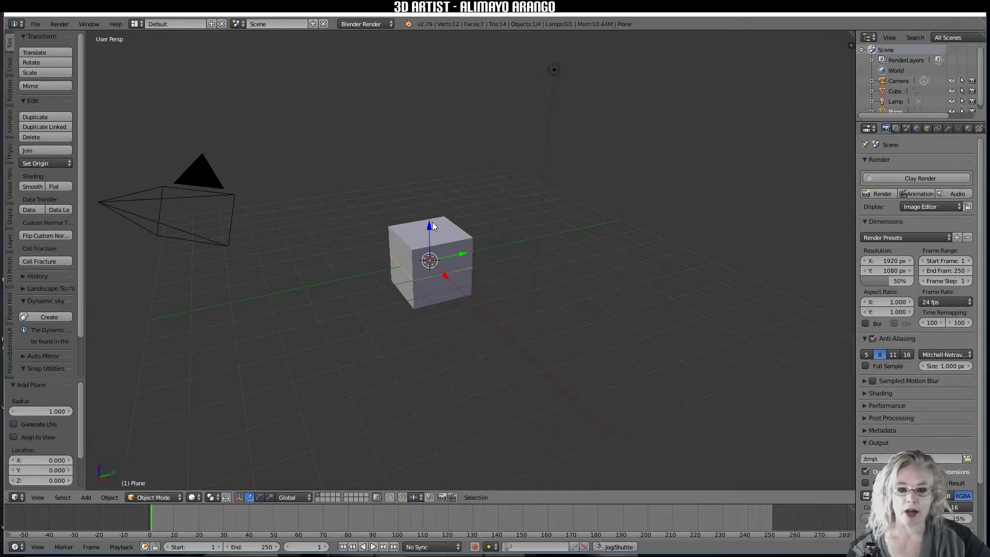
pyautogui.moveTo(429, 226); pyautogui.dragTo(429, 265)
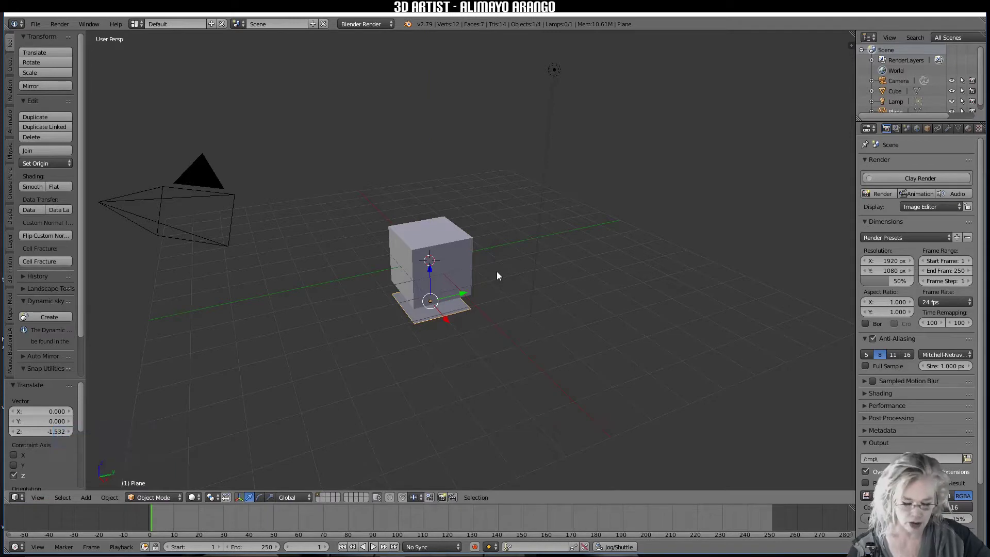
# Scale the plane up to about 3.117 to form the floor
pyautogui.press('s')
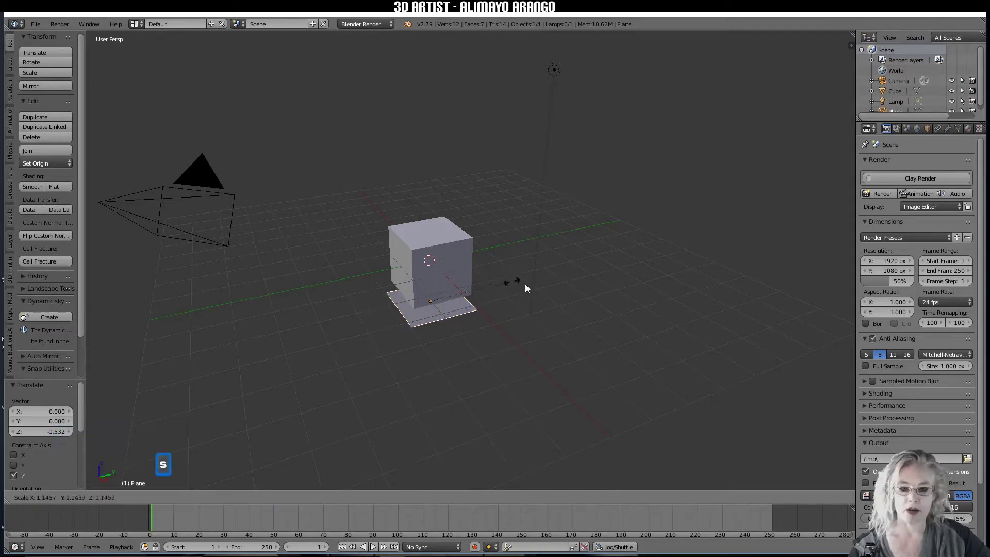
pyautogui.click(578, 314)
pyautogui.press('s')
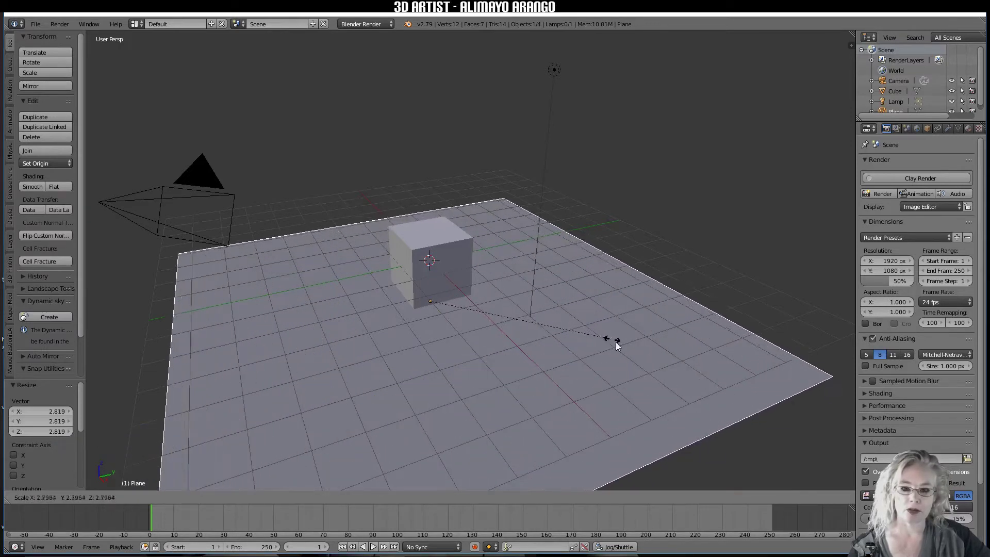
pyautogui.click(605, 332)
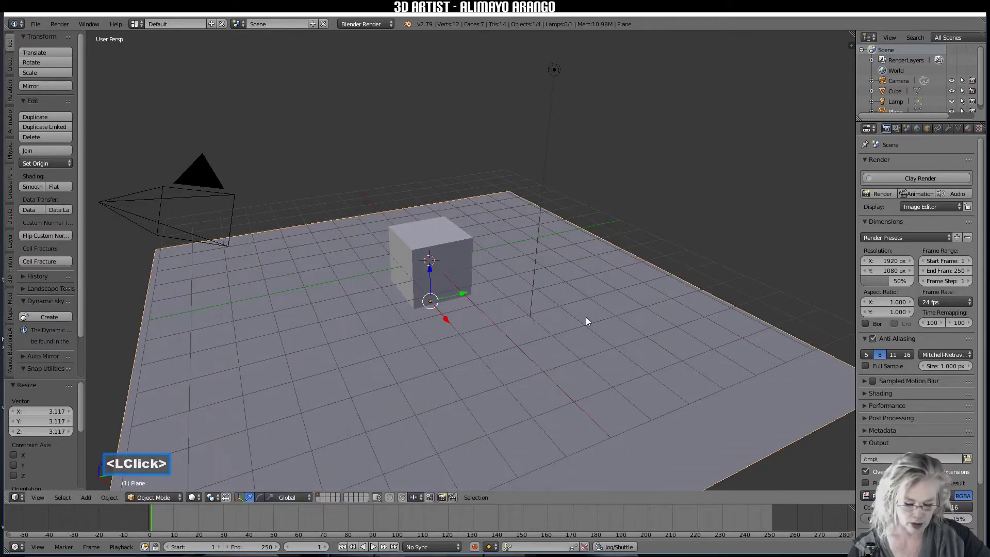
# Duplicate the floor plane and raise the copy high above the cube
pyautogui.hotkey('shift', 'd')
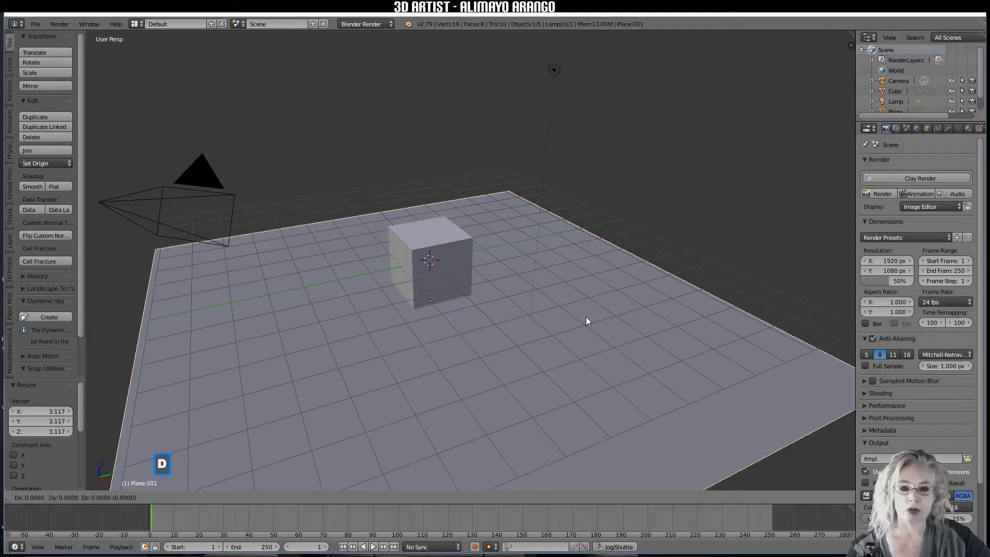
pyautogui.click(586, 317)
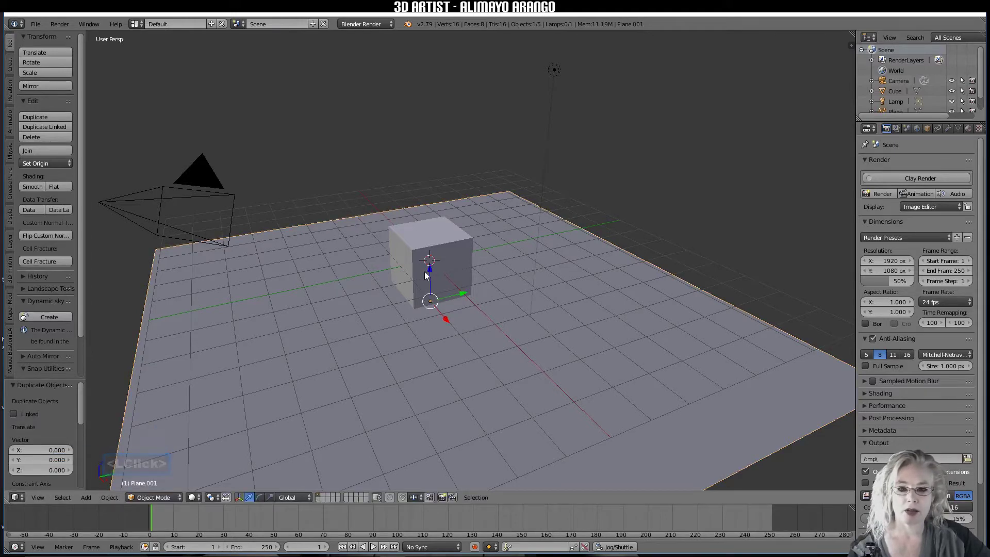
pyautogui.moveTo(429, 269); pyautogui.dragTo(454, 485)
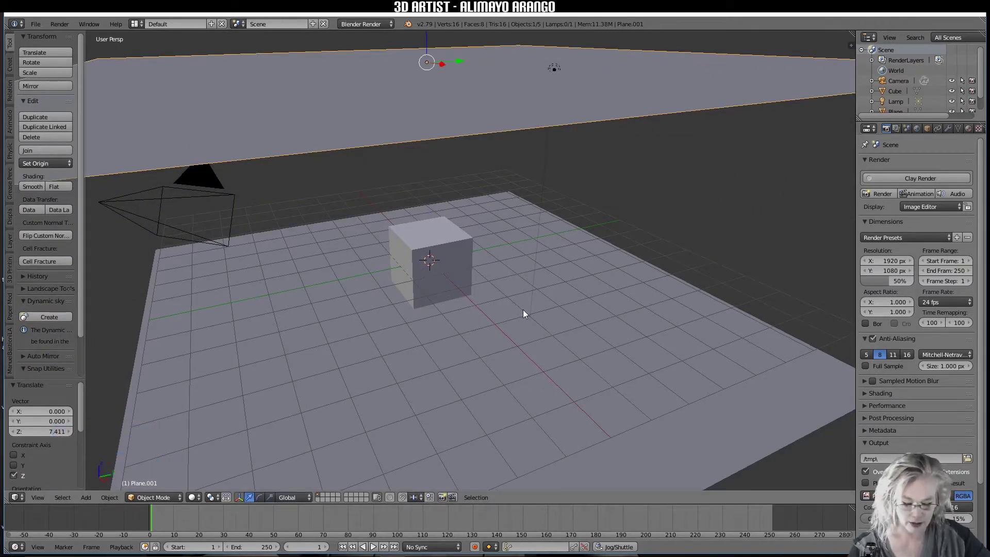
# Add a torus and move it 3.562 along Y to sit beside the cube
pyautogui.hotkey('shift', 'a')
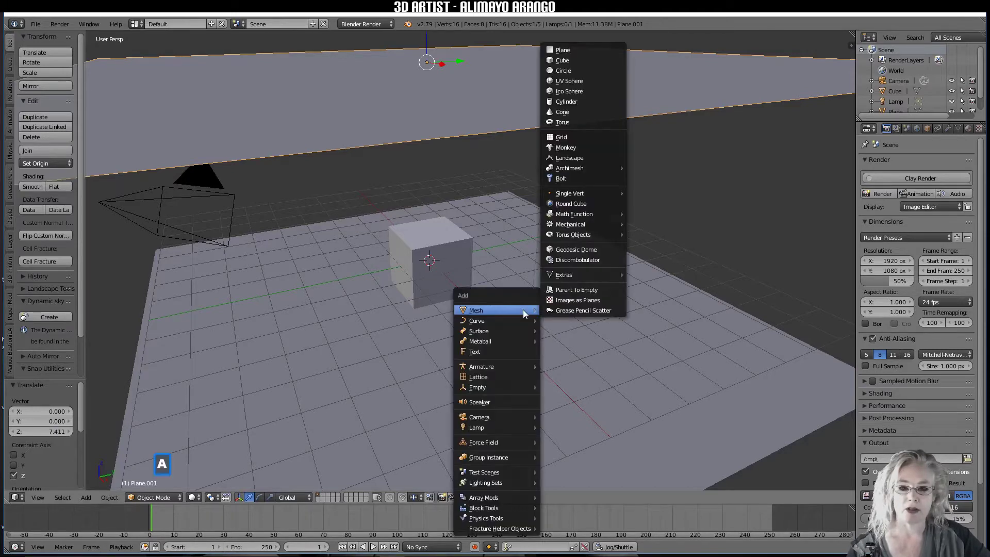
pyautogui.click(587, 122)
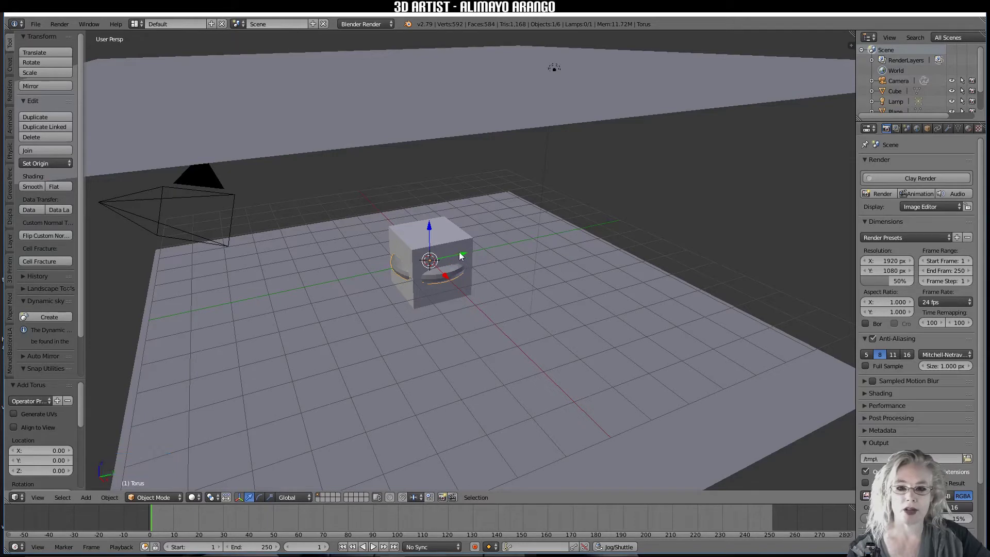
pyautogui.moveTo(460, 255); pyautogui.dragTo(550, 223)
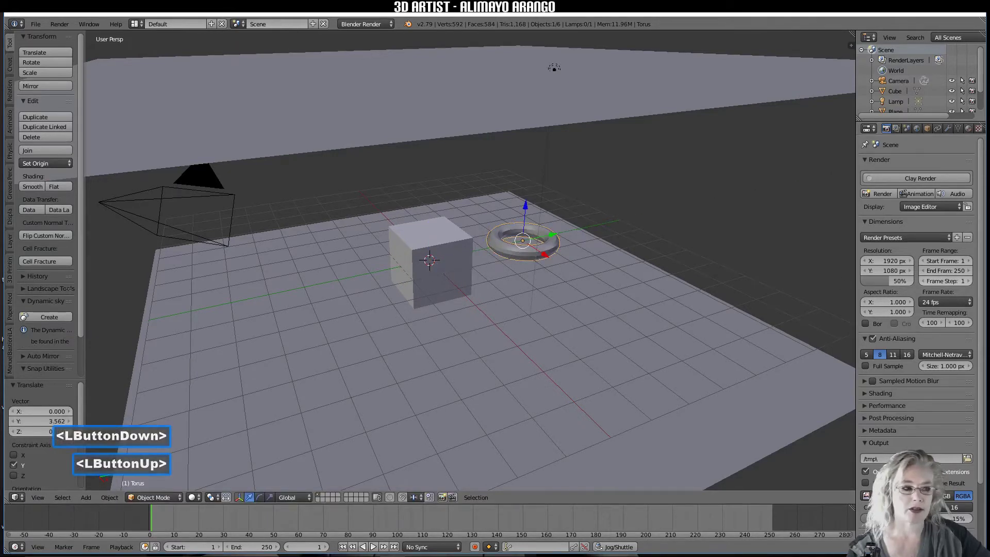
pyautogui.click(836, 306)
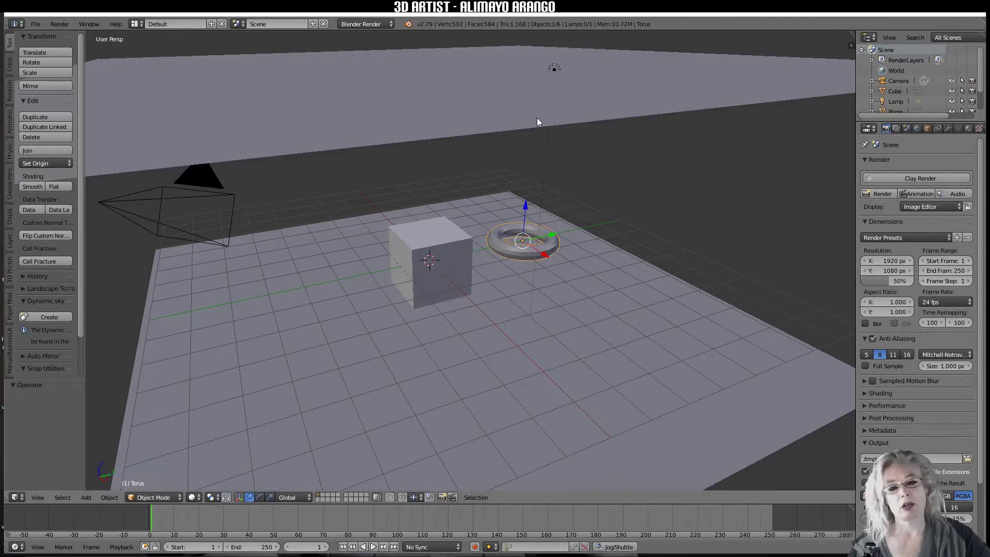
# Select the raised plane and scale it down to about 0.577
pyautogui.scroll(-2, 537, 120)
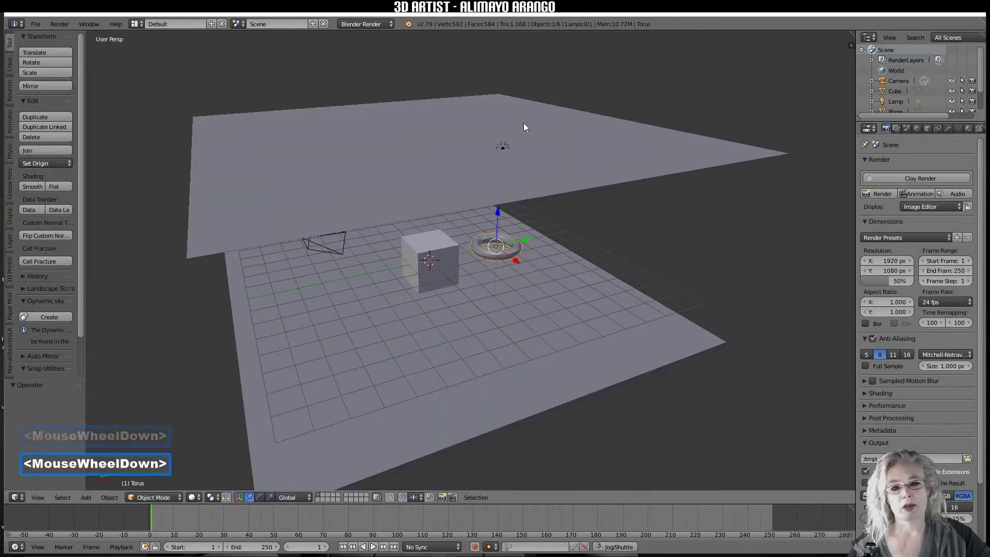
pyautogui.click(461, 178)
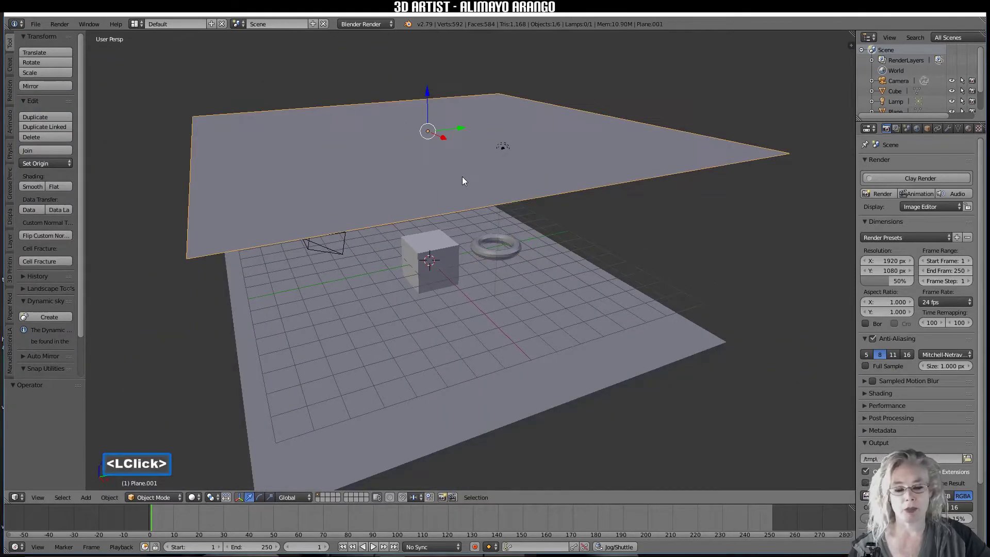
pyautogui.press('s')
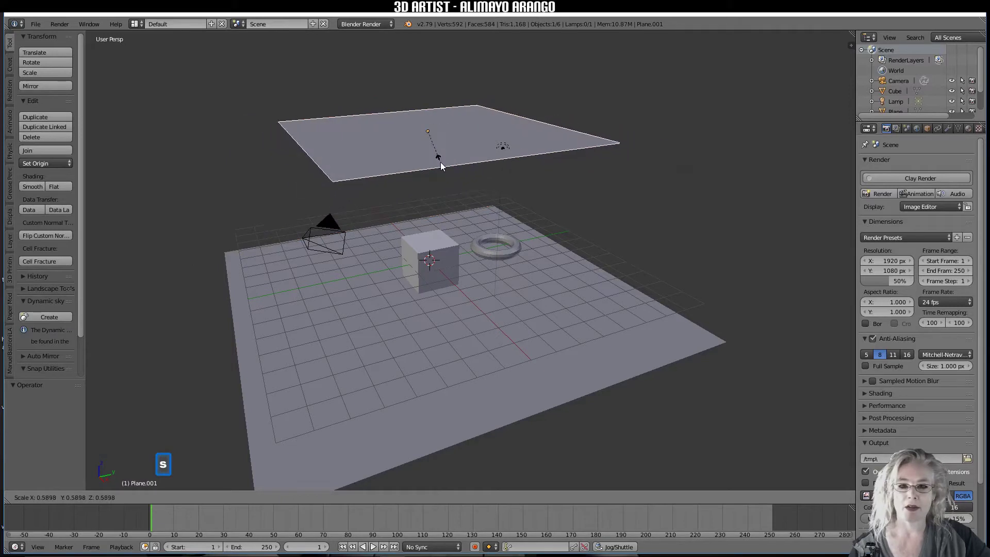
pyautogui.click(438, 165)
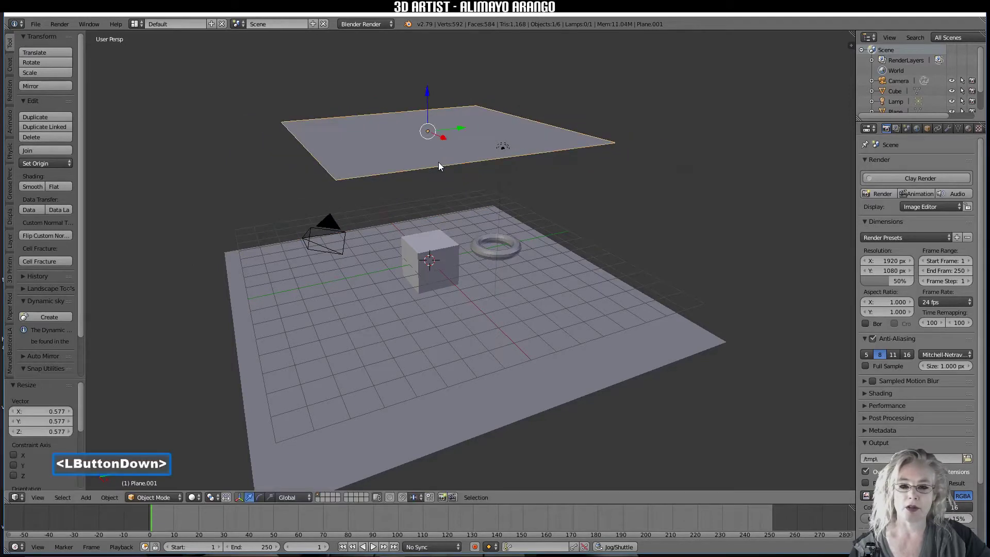
# Subdivide the plane's mesh with 10 cuts, then return to Object Mode
pyautogui.click(151, 497)
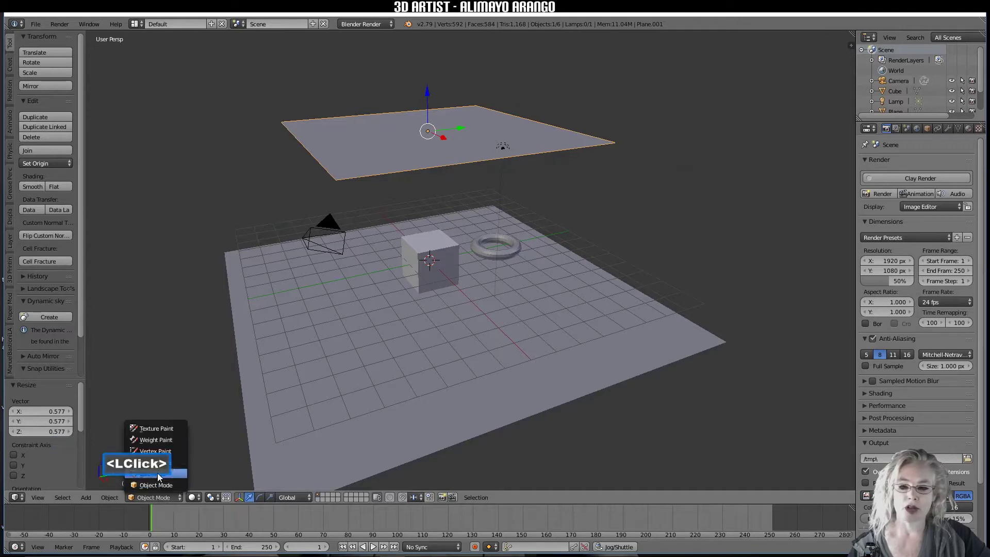
pyautogui.click(157, 477)
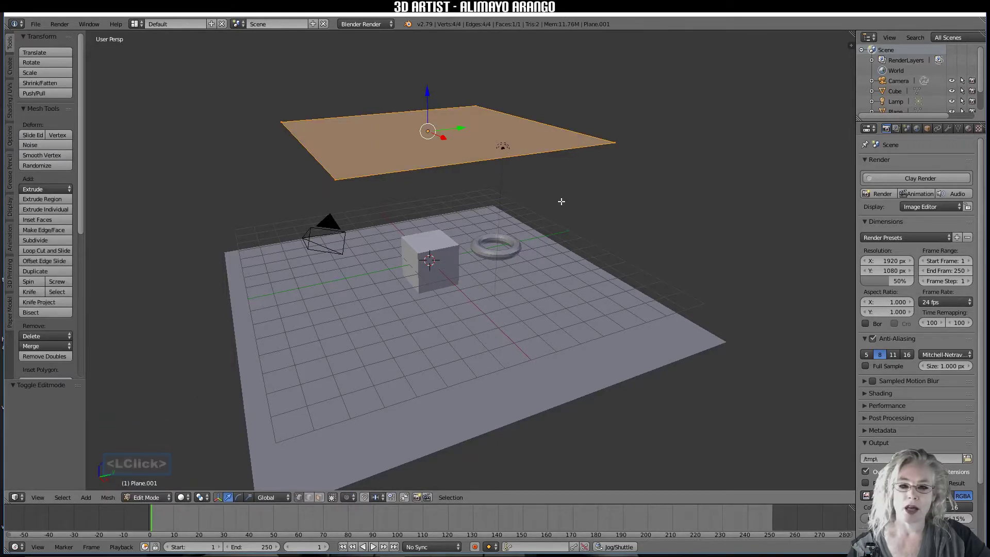
pyautogui.press('w')
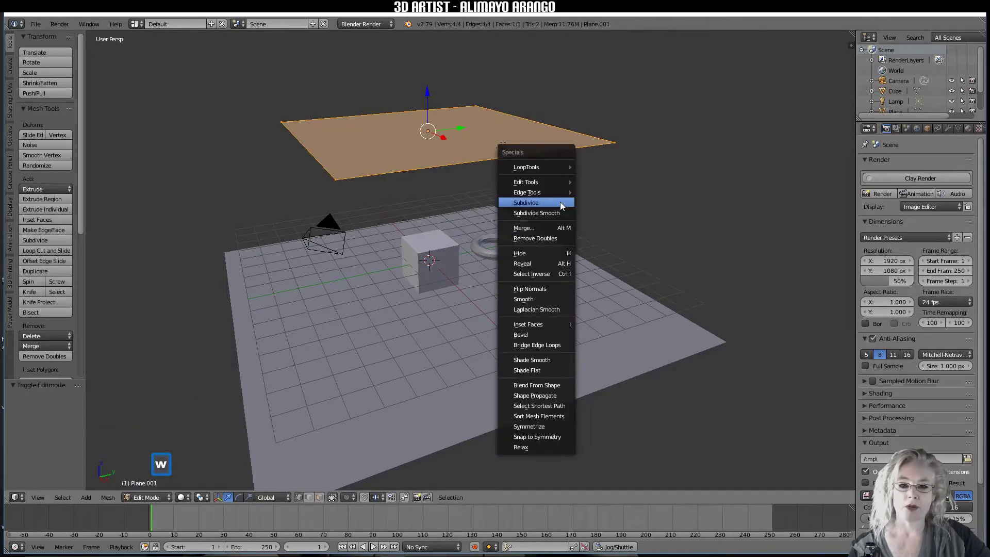
pyautogui.click(539, 204)
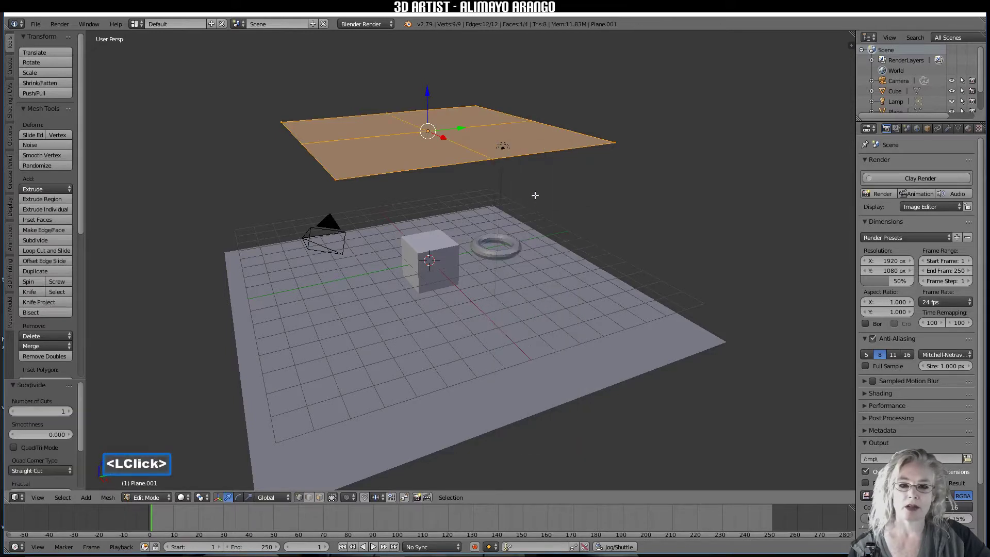
pyautogui.click(28, 413)
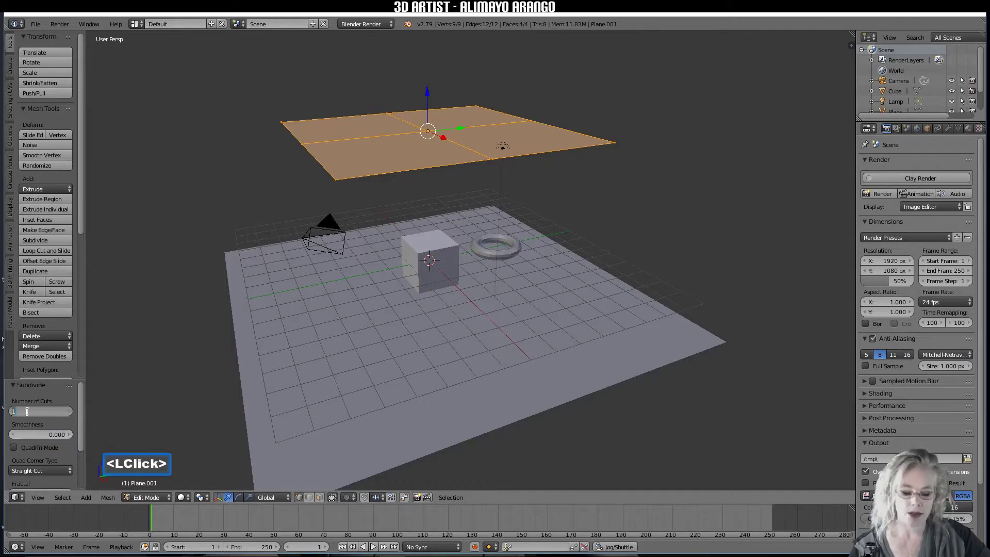
pyautogui.write('10')
pyautogui.press('Return')
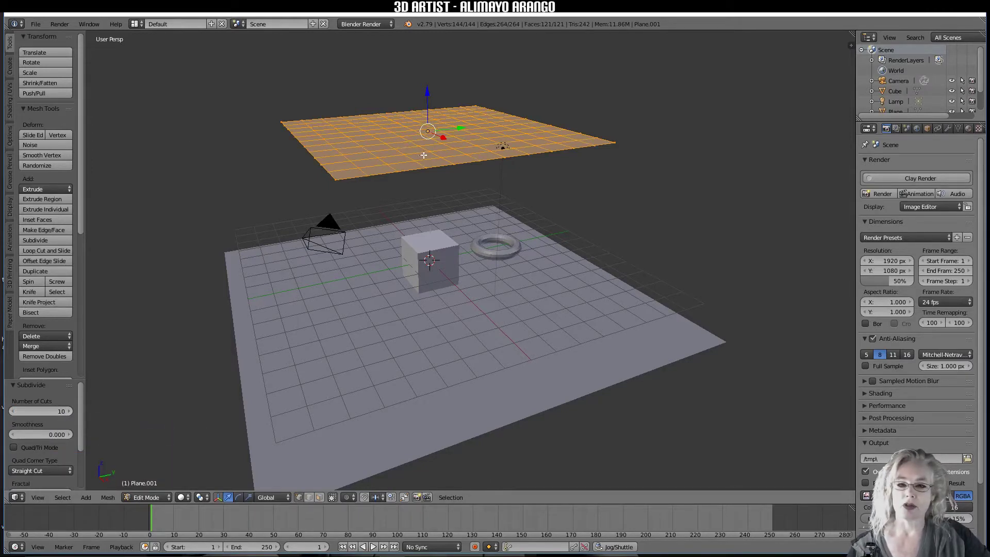
pyautogui.click(150, 498)
pyautogui.click(154, 485)
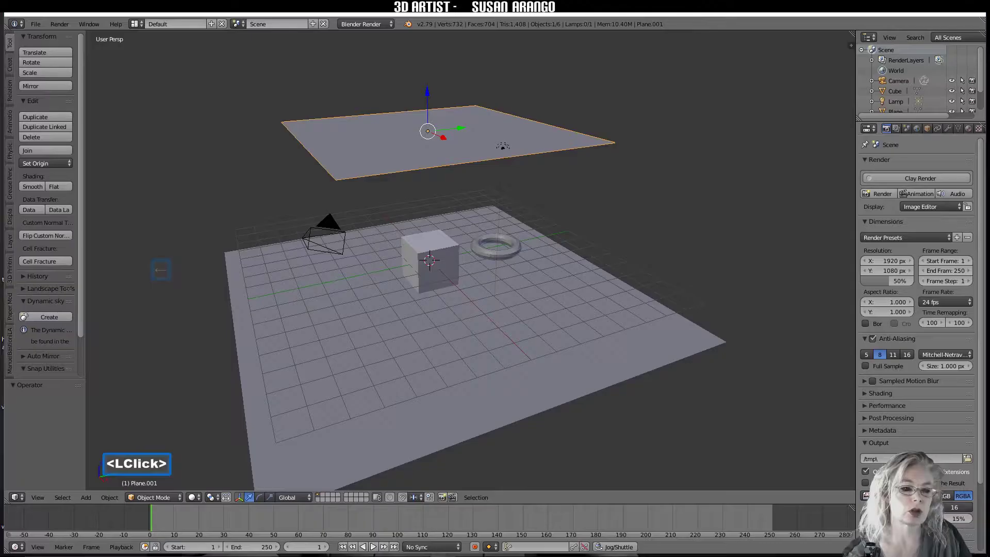
pyautogui.click(794, 300)
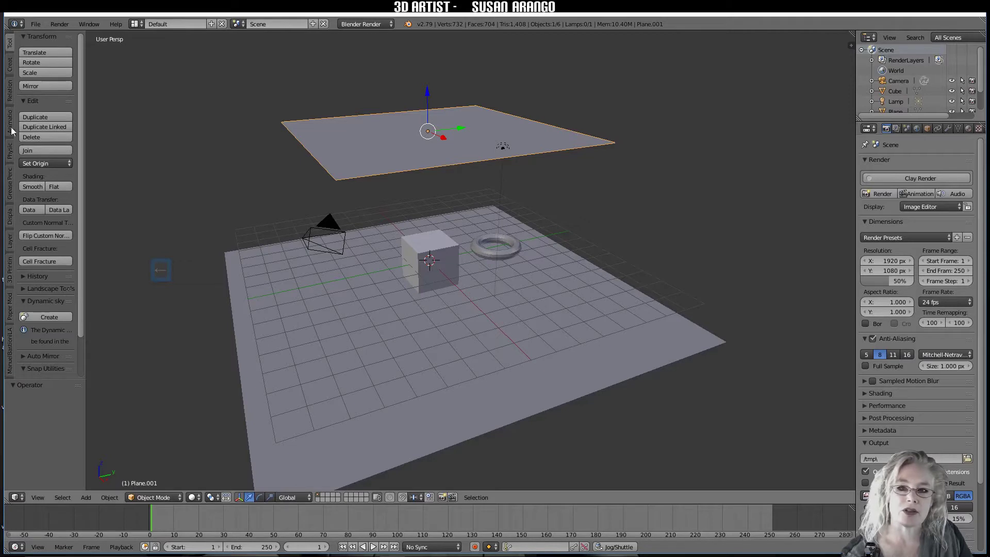
pyautogui.click(11, 47)
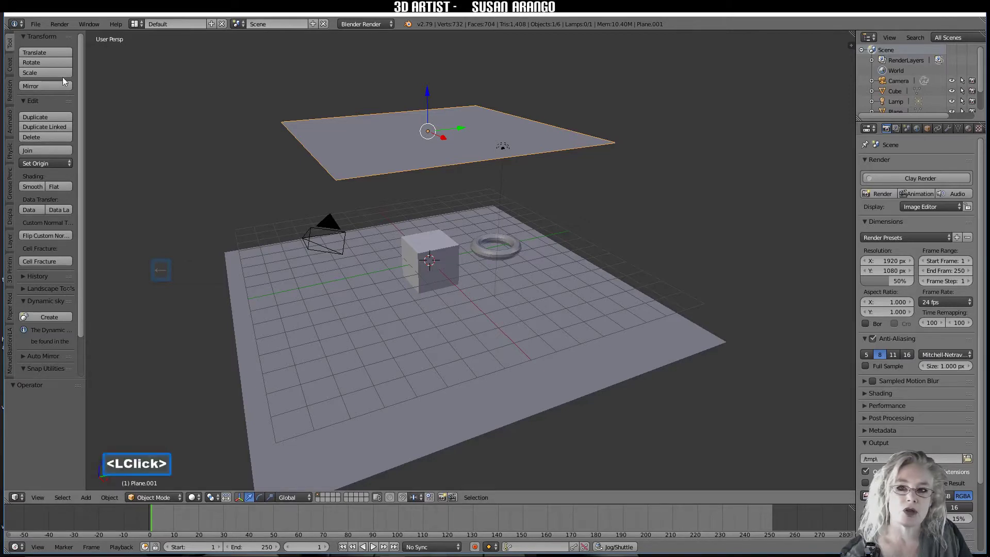
pyautogui.moveTo(78, 90); pyautogui.dragTo(90, 147)
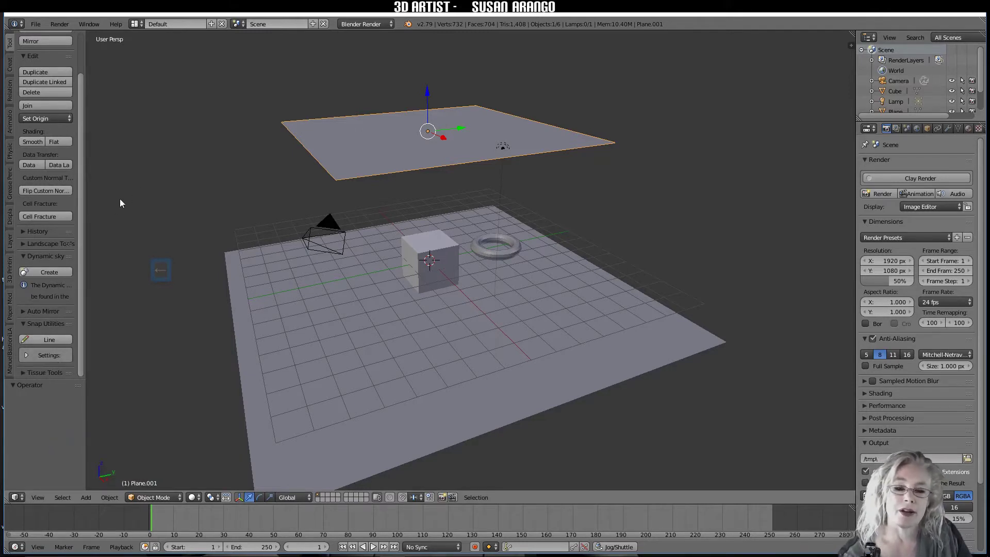
# Expand the Tissue panel in the Create tab to show the Tessellate tools
pyautogui.click(9, 63)
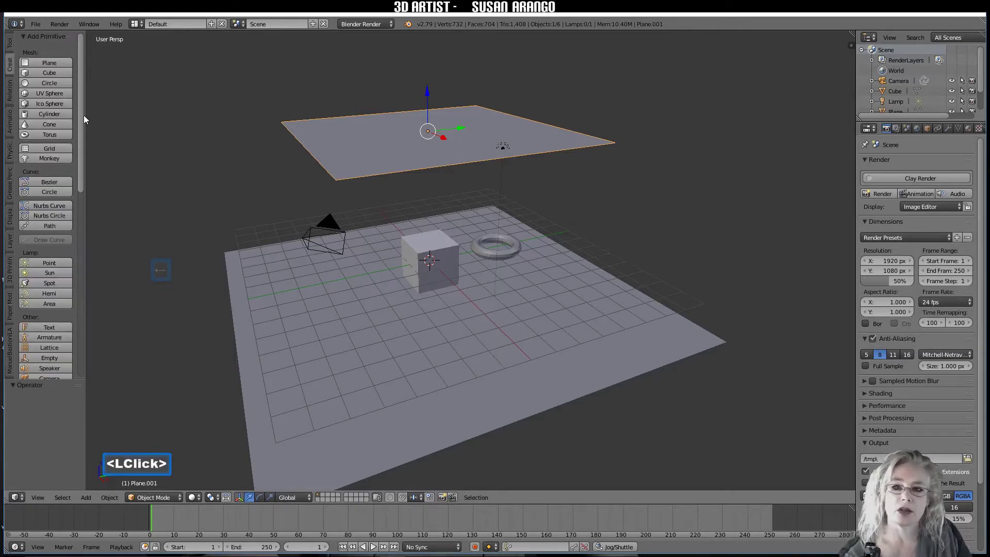
pyautogui.moveTo(82, 121); pyautogui.dragTo(46, 334)
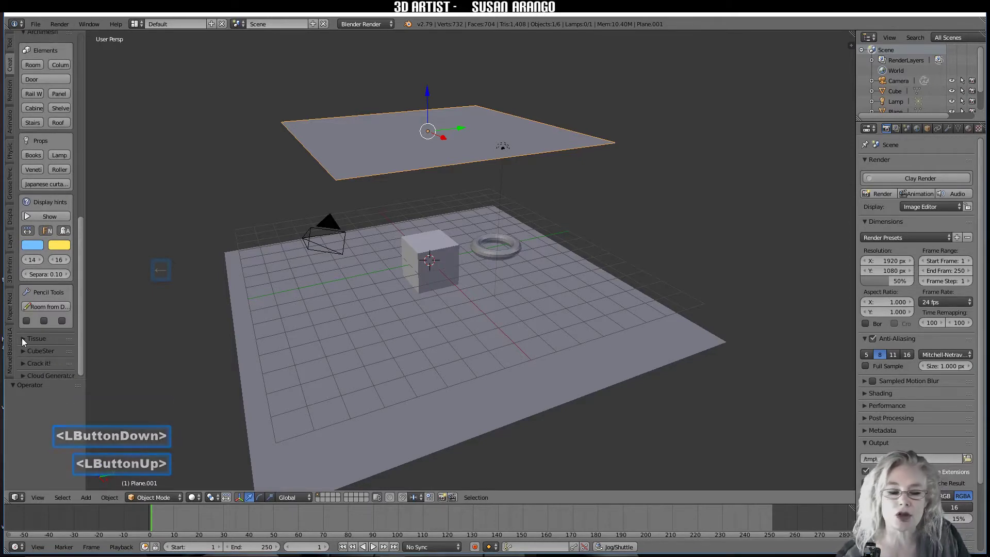
pyautogui.click(21, 338)
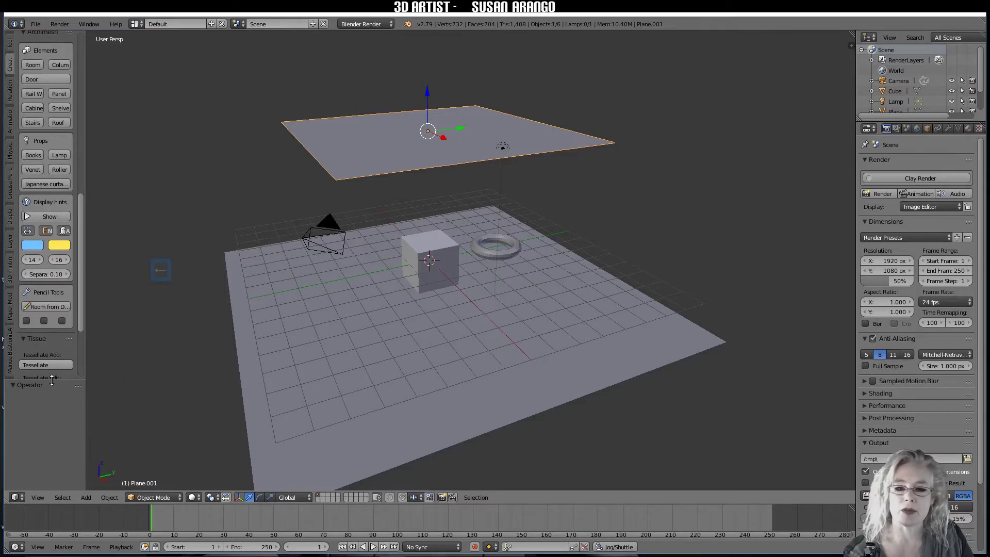
pyautogui.moveTo(52, 382); pyautogui.dragTo(50, 474)
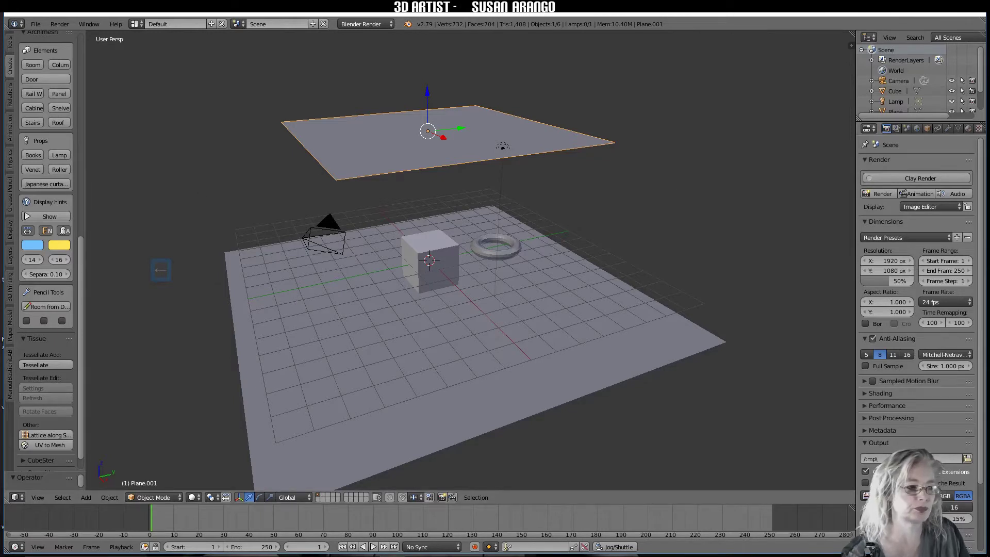
pyautogui.click(627, 233)
# Deselect all, select the torus, then add Plane.001 as the active object
pyautogui.click(626, 233)
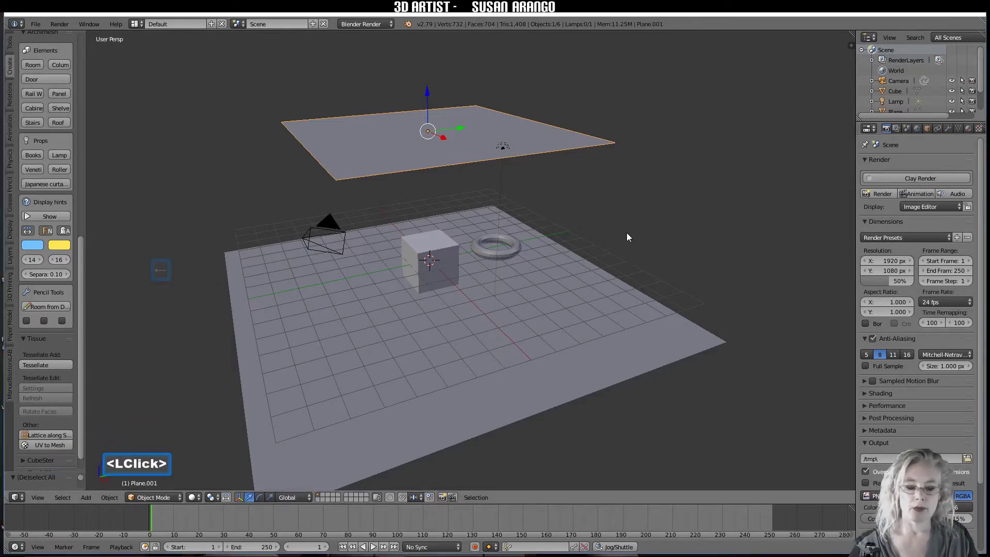
pyautogui.press('a')
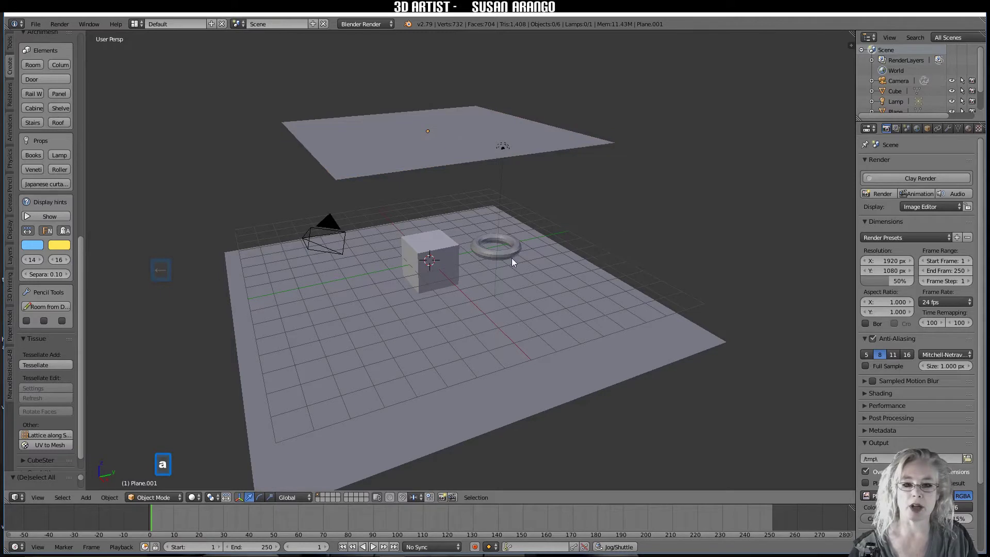
pyautogui.click(508, 253)
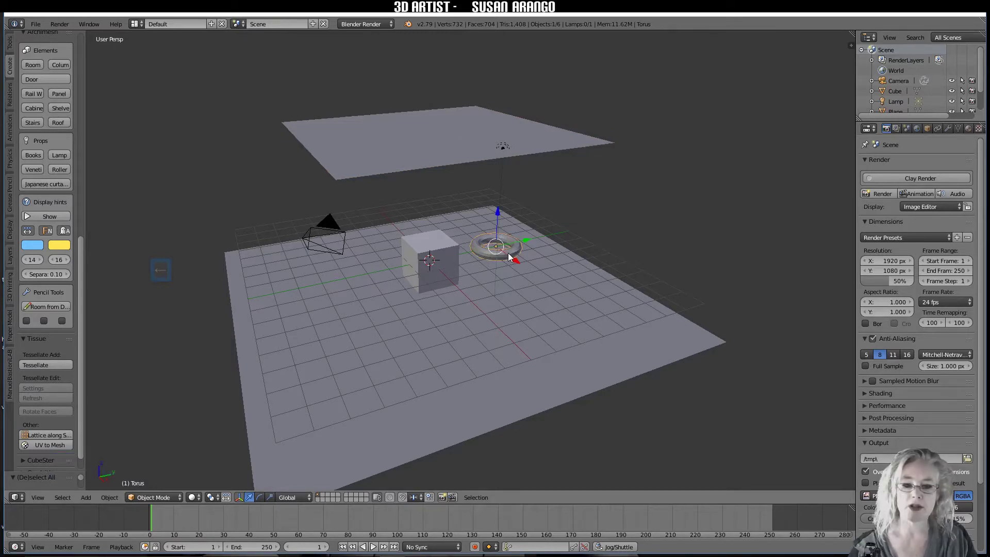
pyautogui.keyDown('shift'); pyautogui.click(447, 149); pyautogui.keyUp('shift')
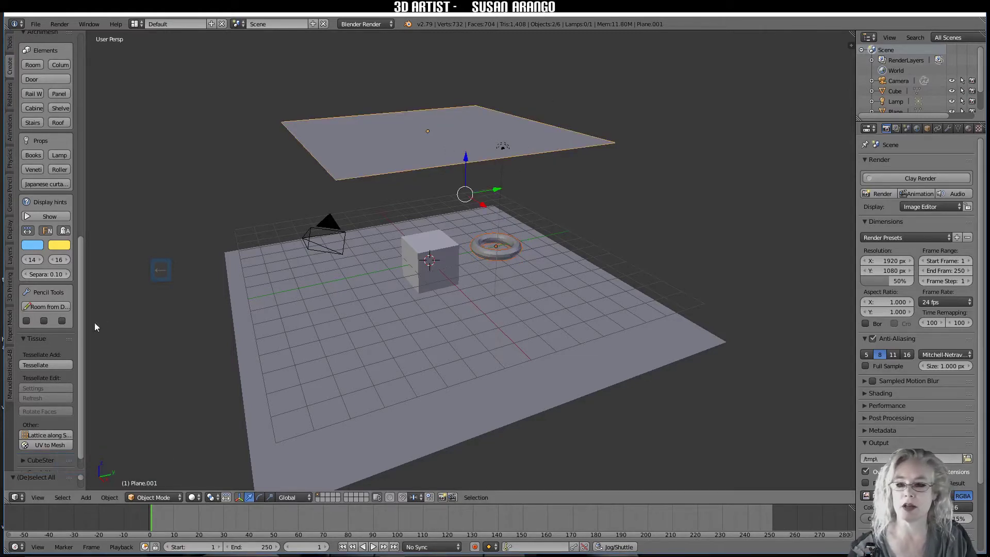
# Tessellate the torus over Plane.001 with a Component Z Scale of 0.05
pyautogui.click(45, 365)
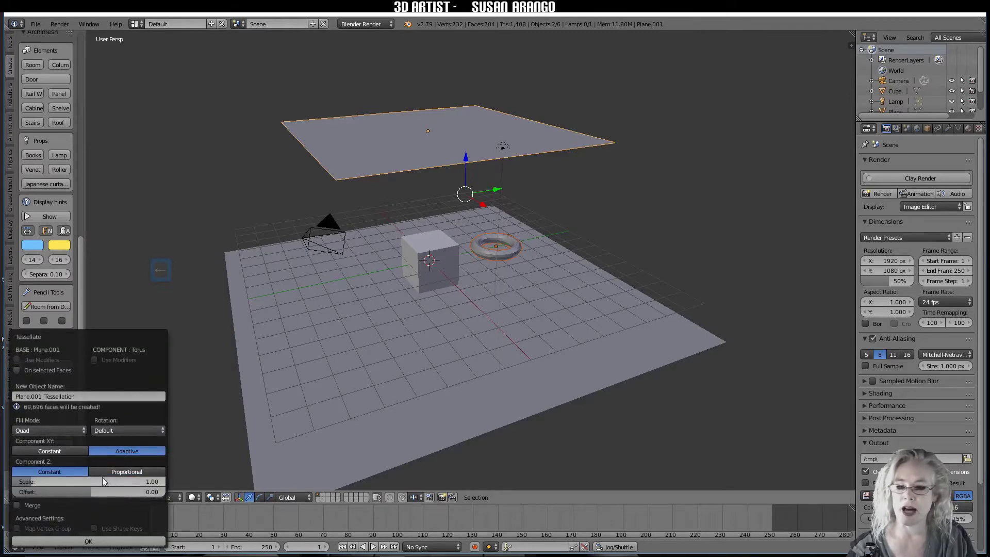
pyautogui.click(49, 480)
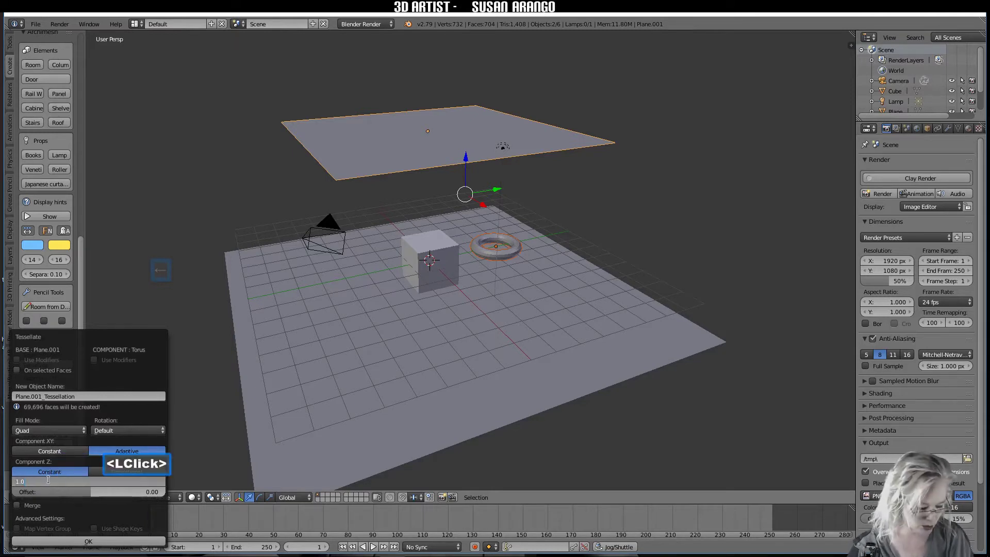
pyautogui.write('.05')
pyautogui.press('Return')
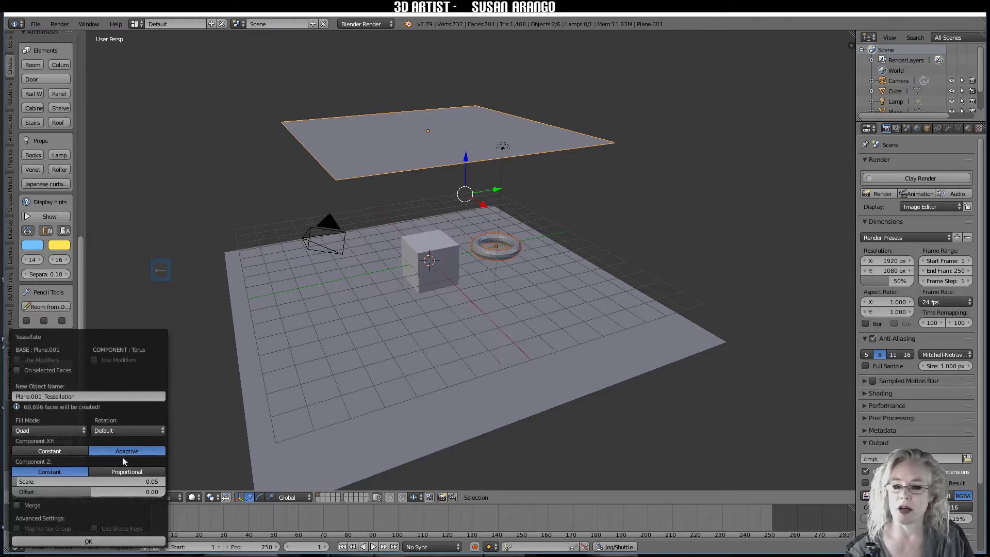
pyautogui.click(88, 542)
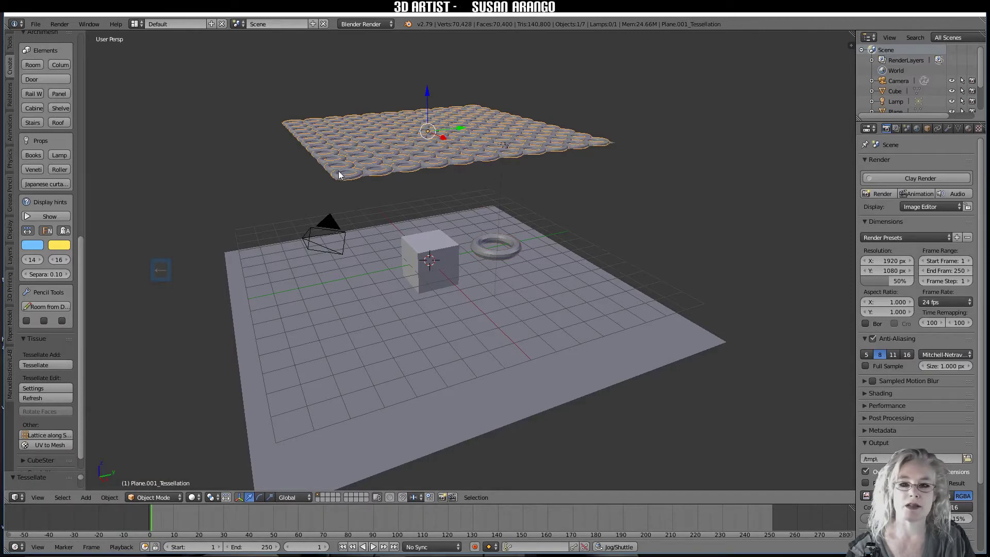
# Duplicate Plane.001_Tessellation in place, creating Plane.001_Tessellation.001
pyautogui.click(654, 202)
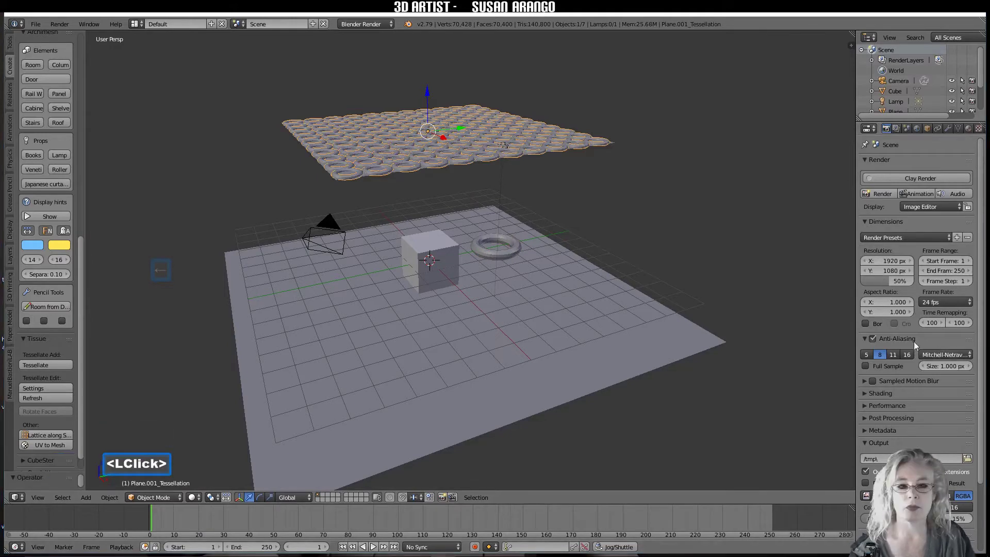
pyautogui.click(677, 246)
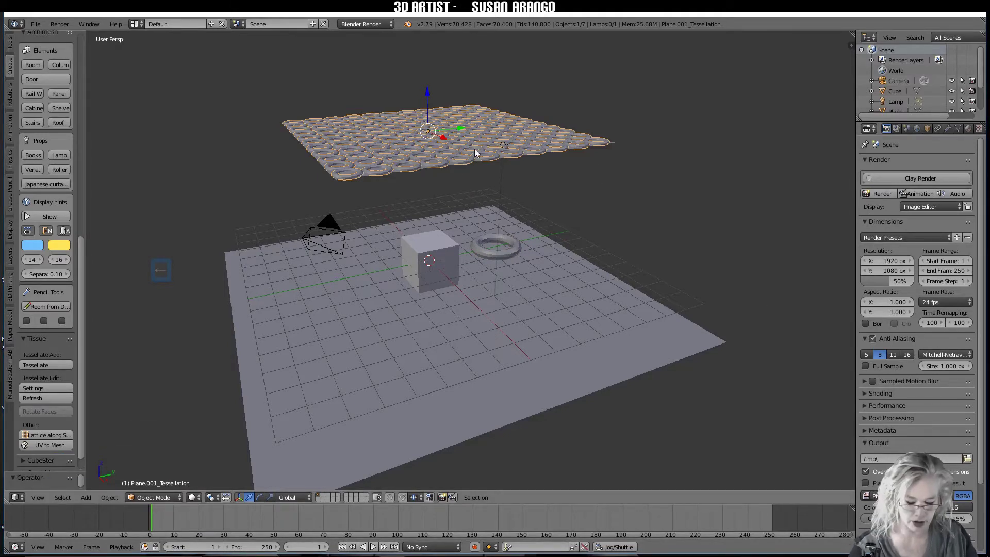
pyautogui.hotkey('shift', 'd')
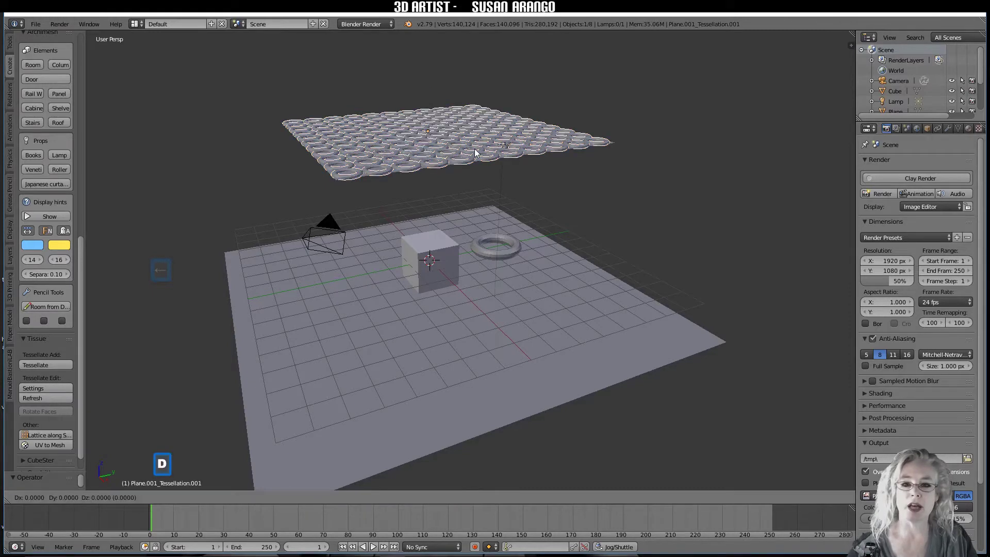
pyautogui.click(475, 153)
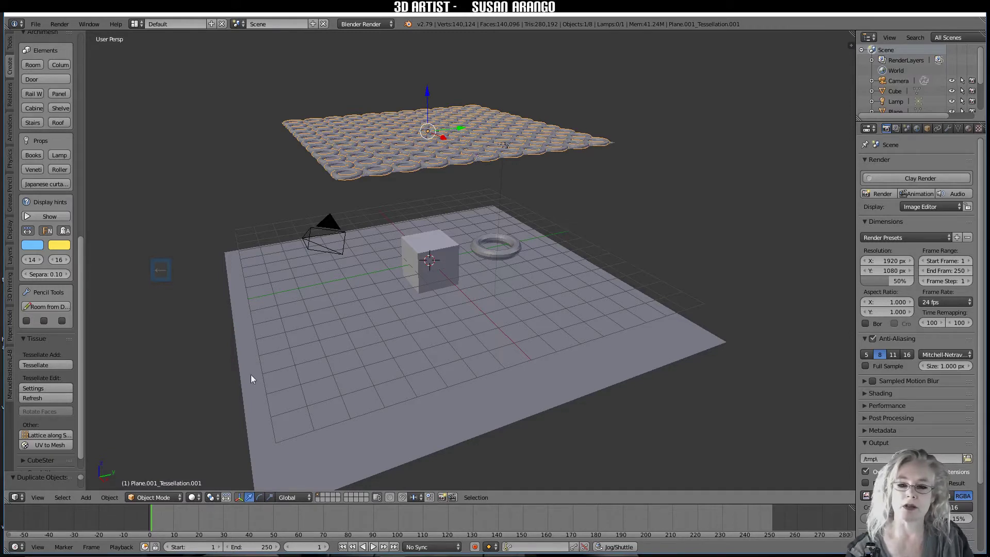
# Enter Edit Mode on the duplicate chainmail and set the pivot to Individual Origins
pyautogui.click(155, 498)
pyautogui.click(152, 475)
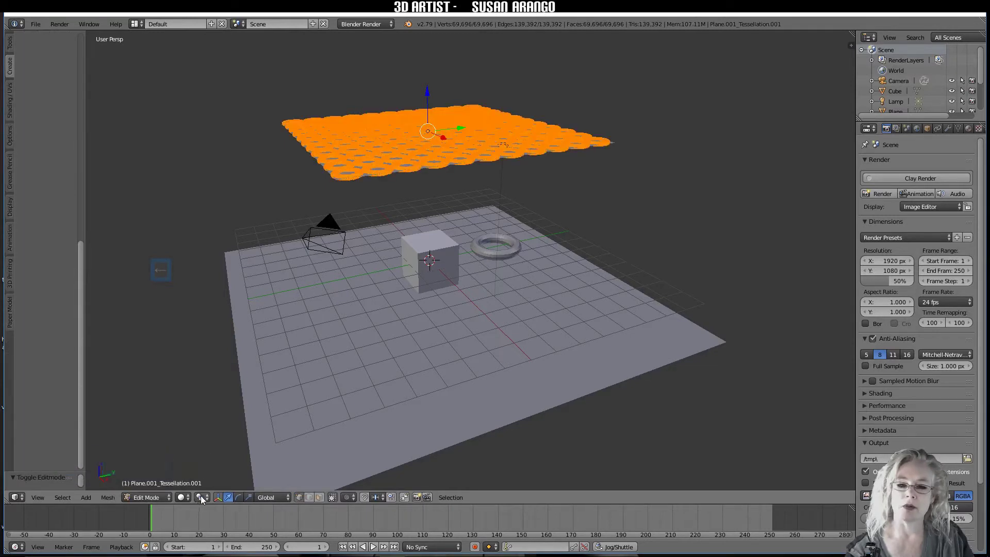
pyautogui.click(200, 497)
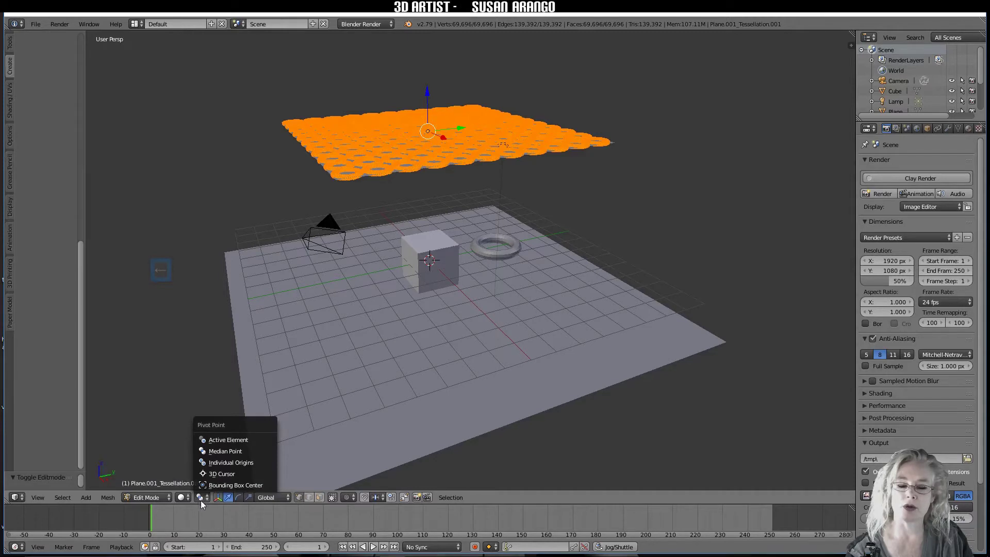
pyautogui.click(231, 466)
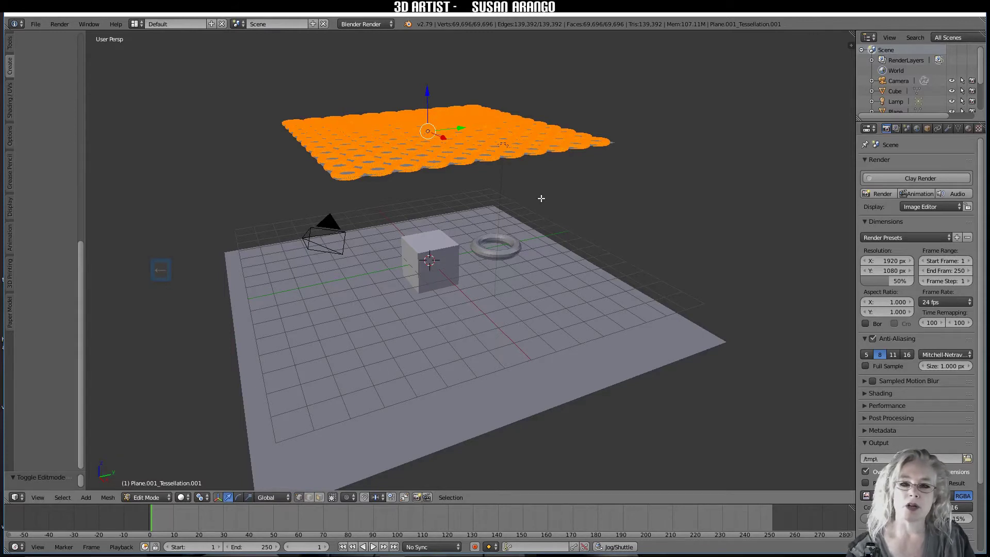
pyautogui.scroll(1, 541, 198)
# Rotate the duplicate rings about 35° on global X so they stand upright
pyautogui.scroll(1, 541, 198)
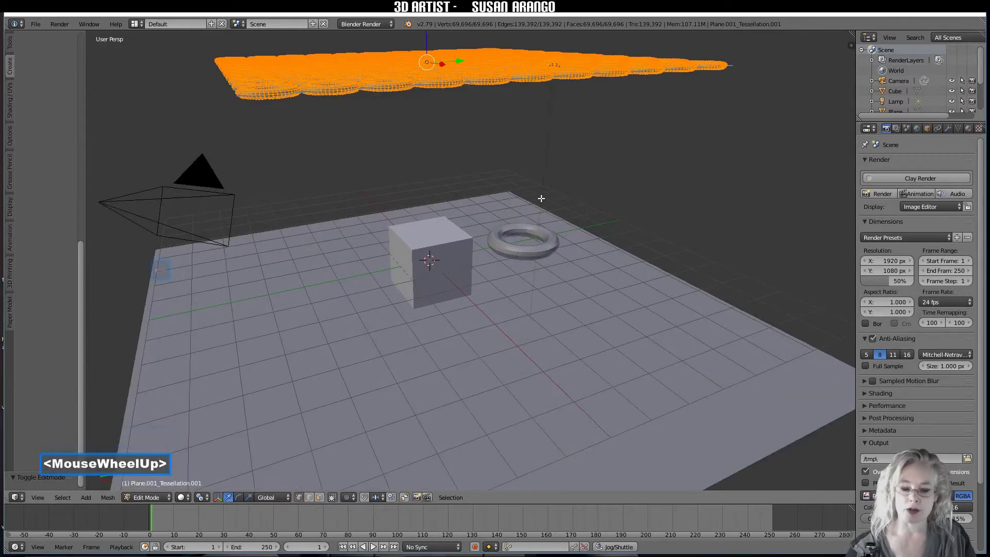
pyautogui.keyDown('shift'); pyautogui.moveTo(541, 198); pyautogui.dragTo(551, 276, button='middle'); pyautogui.keyUp('shift')
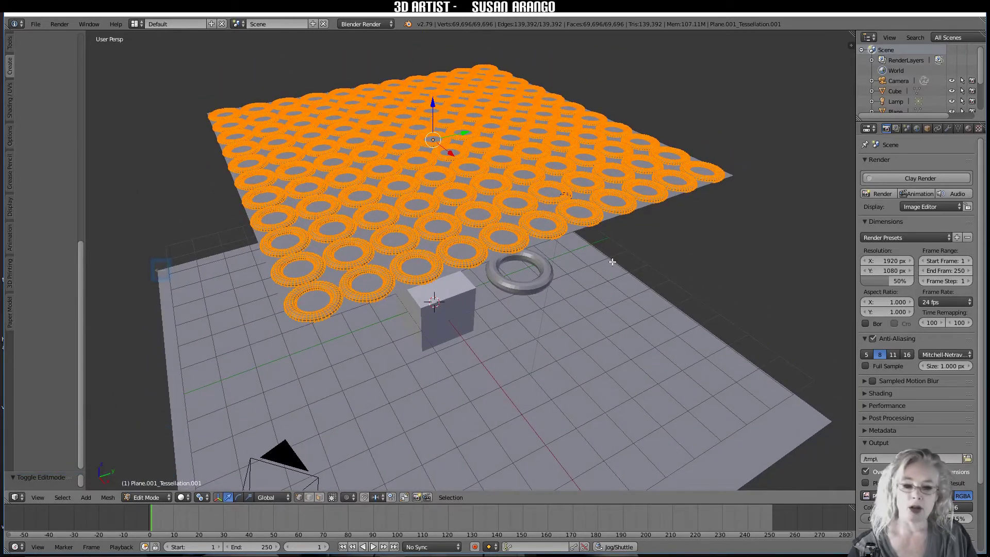
pyautogui.press('r')
pyautogui.press('x')
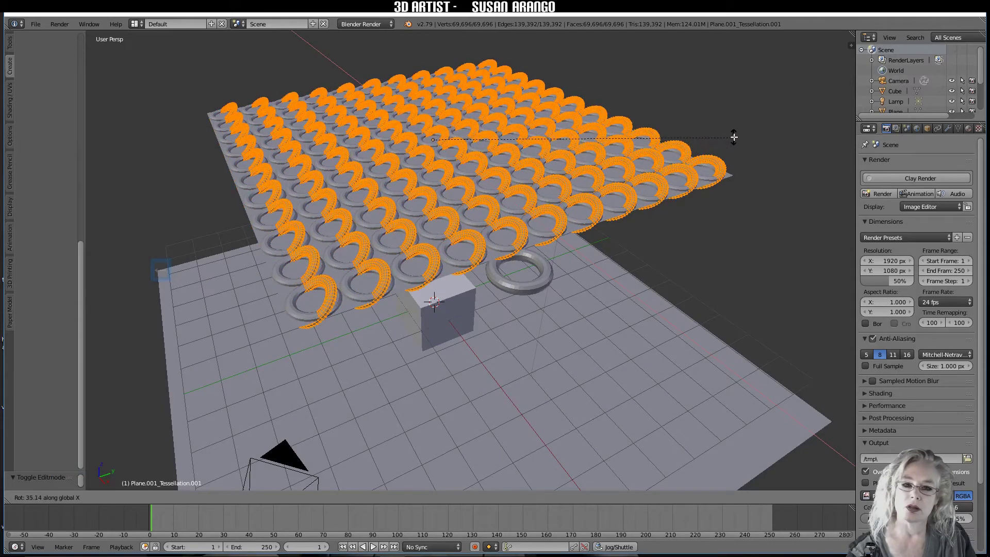
pyautogui.click(735, 135)
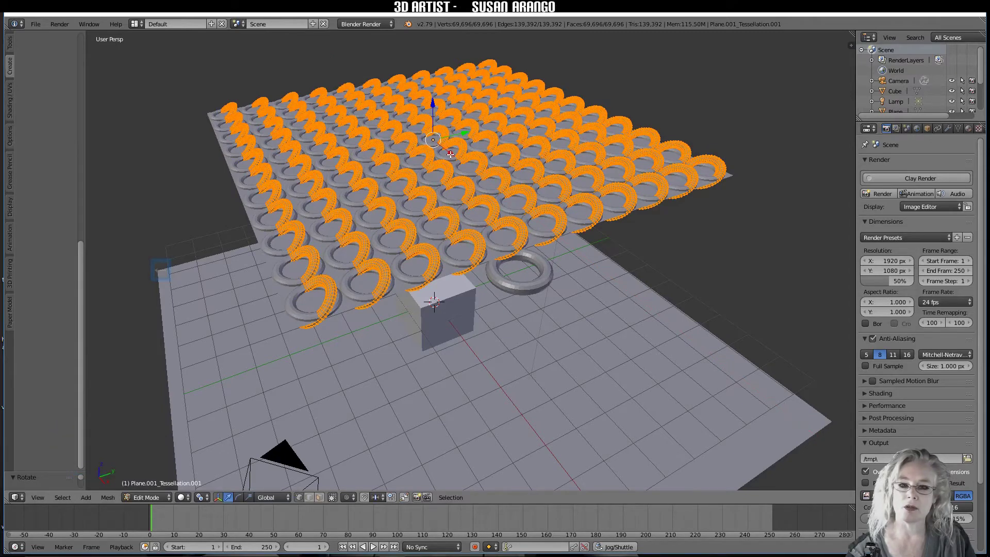
# Slide the upright rings along X until they interlock with the flat rings
pyautogui.moveTo(451, 153); pyautogui.dragTo(458, 161)
pyautogui.moveTo(403, 199); pyautogui.dragTo(418, 217, button='middle')
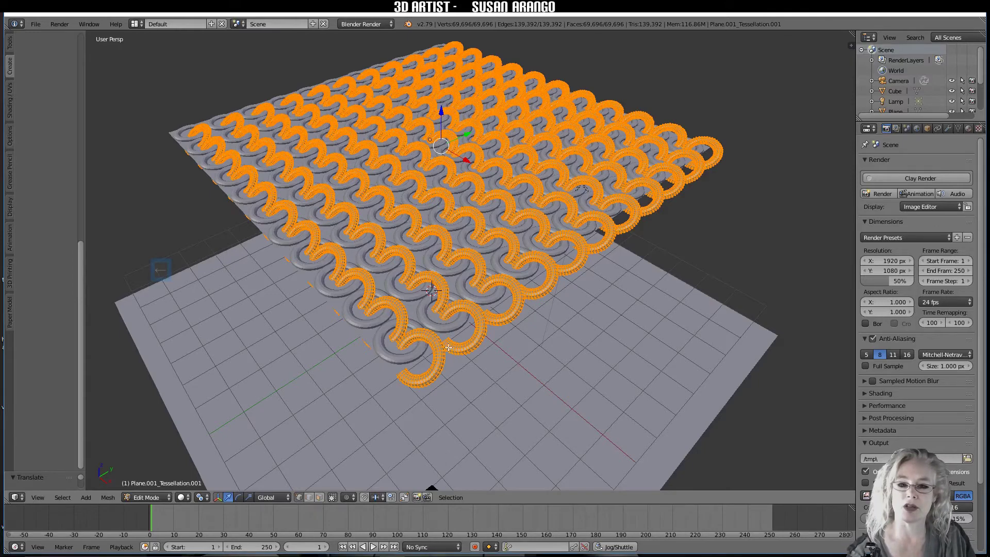
pyautogui.moveTo(439, 355); pyautogui.dragTo(479, 326, button='middle')
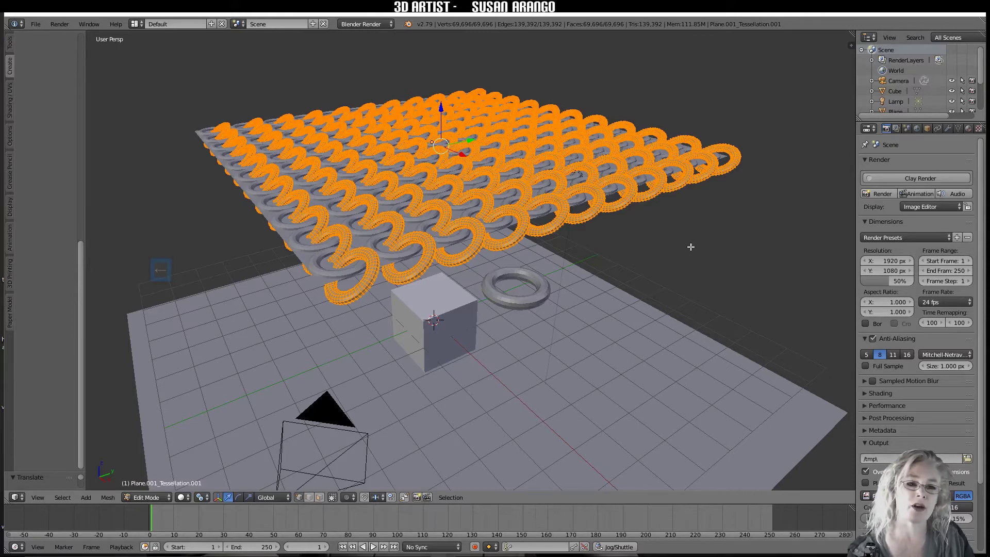
pyautogui.press('Tab')
pyautogui.press('Tab')
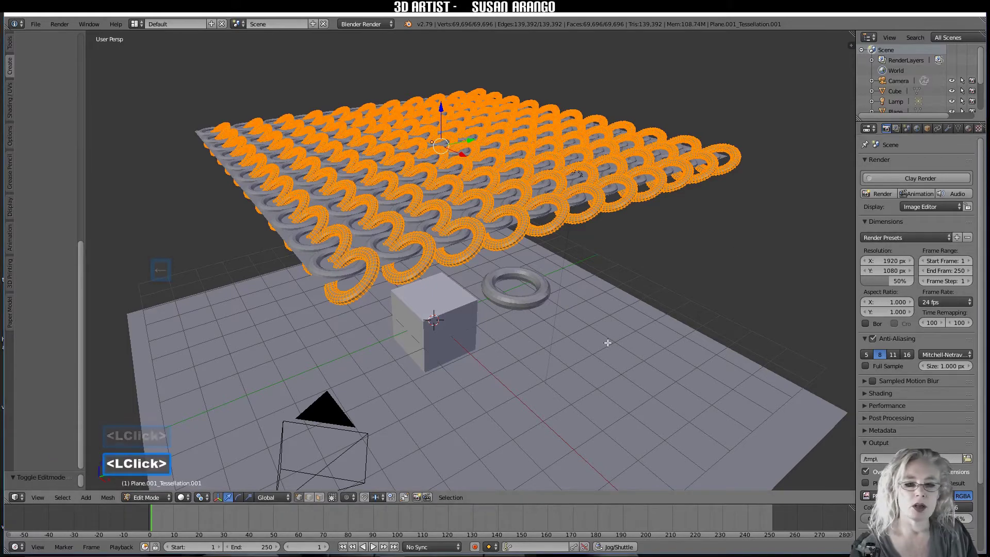
# Switch to Object Mode and add Cloth physics to Plane.001
pyautogui.click(146, 497)
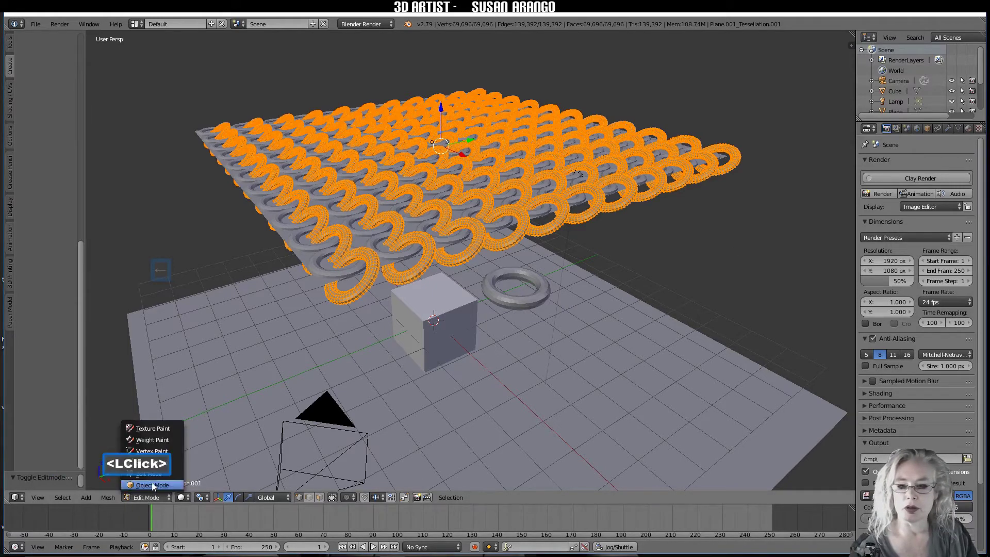
pyautogui.click(152, 484)
pyautogui.press('a')
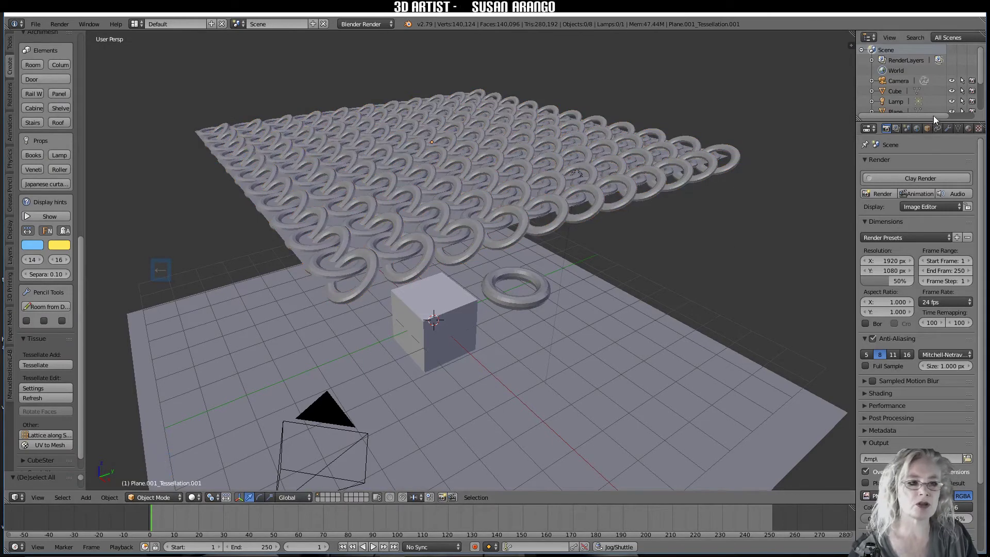
pyautogui.moveTo(933, 121); pyautogui.dragTo(930, 178)
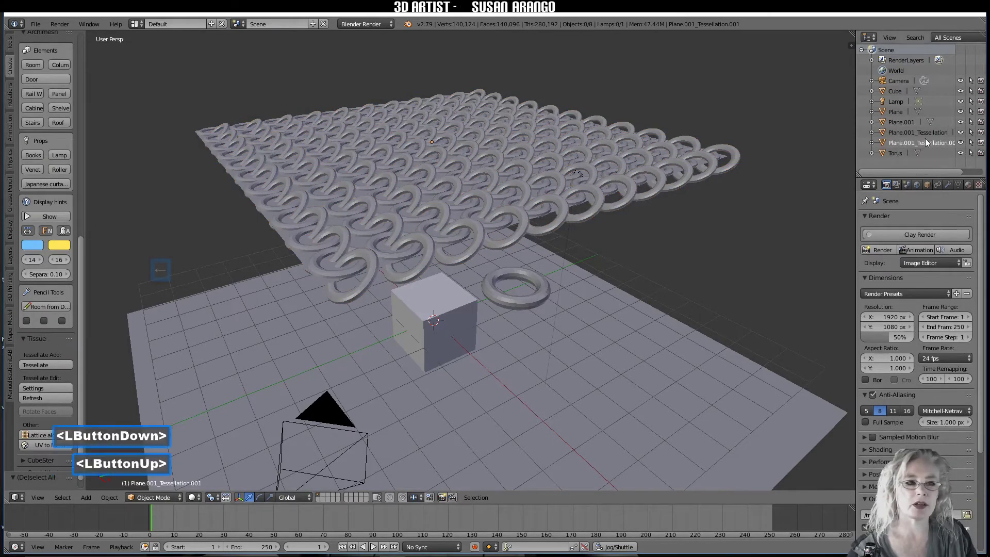
pyautogui.click(911, 121)
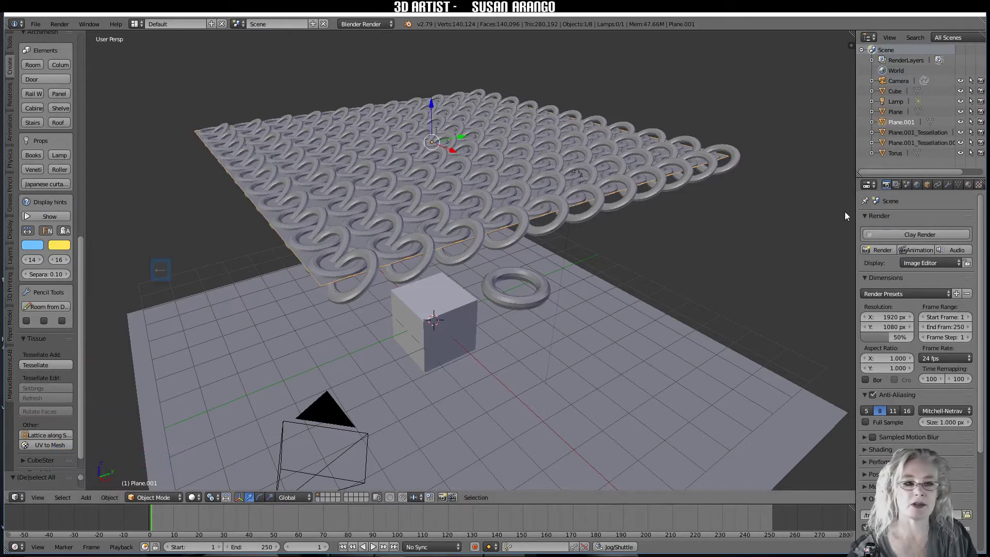
pyautogui.moveTo(938, 186); pyautogui.dragTo(930, 184, button='middle')
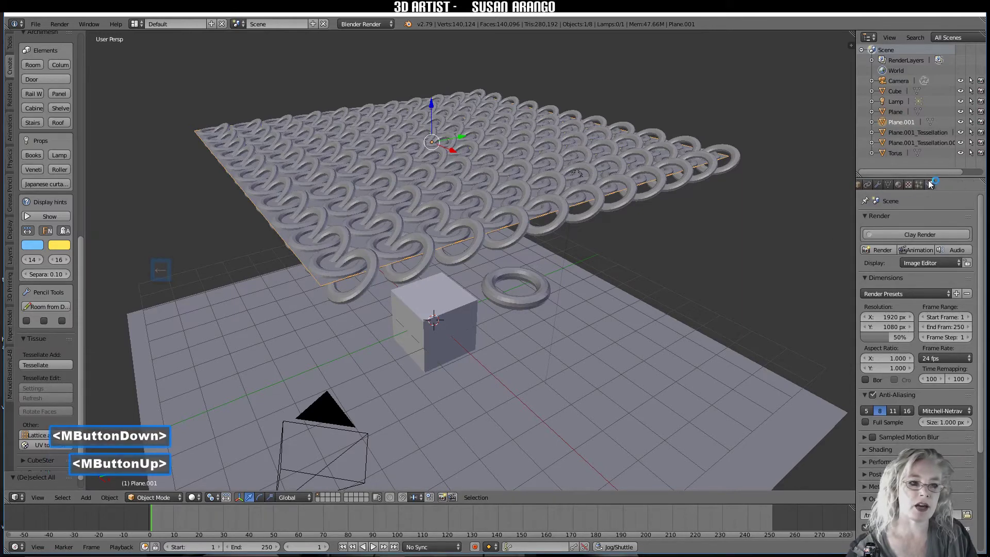
pyautogui.click(930, 184)
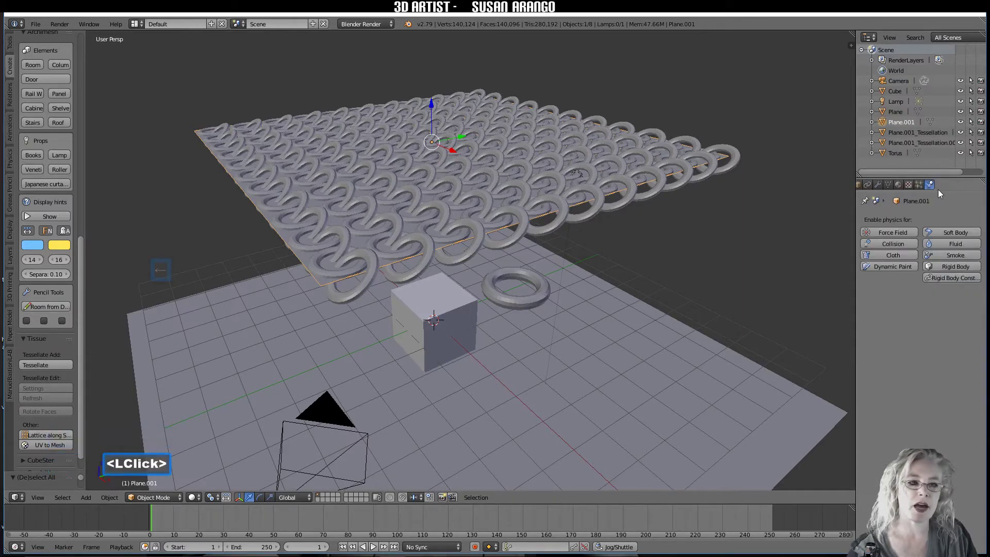
pyautogui.click(893, 255)
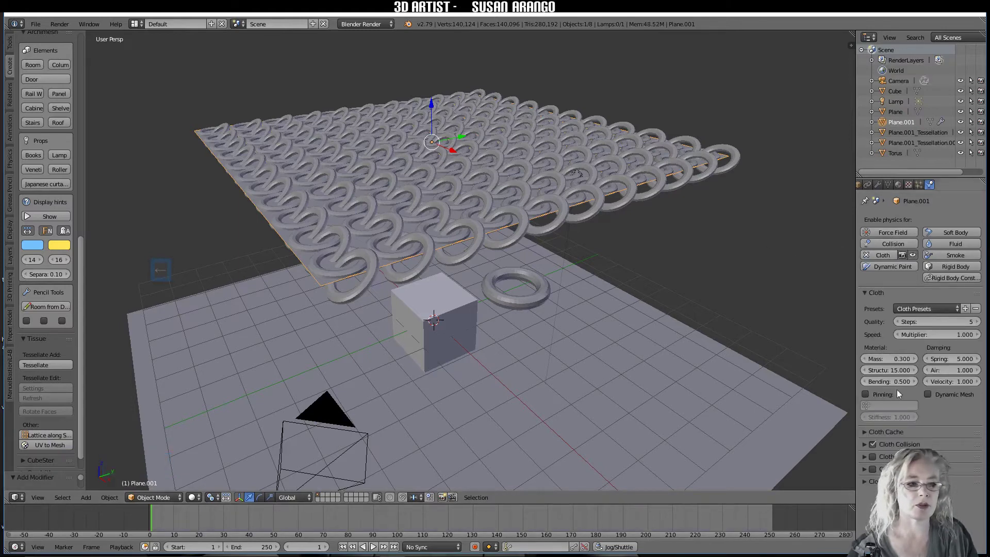
pyautogui.click(863, 444)
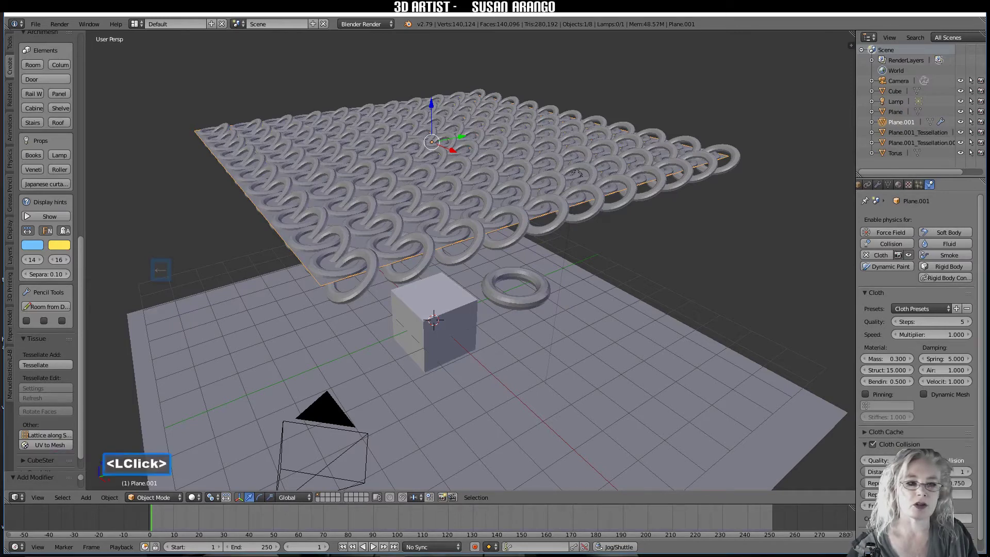
# Give the cube and the ground plane Collision physics
pyautogui.click(459, 327)
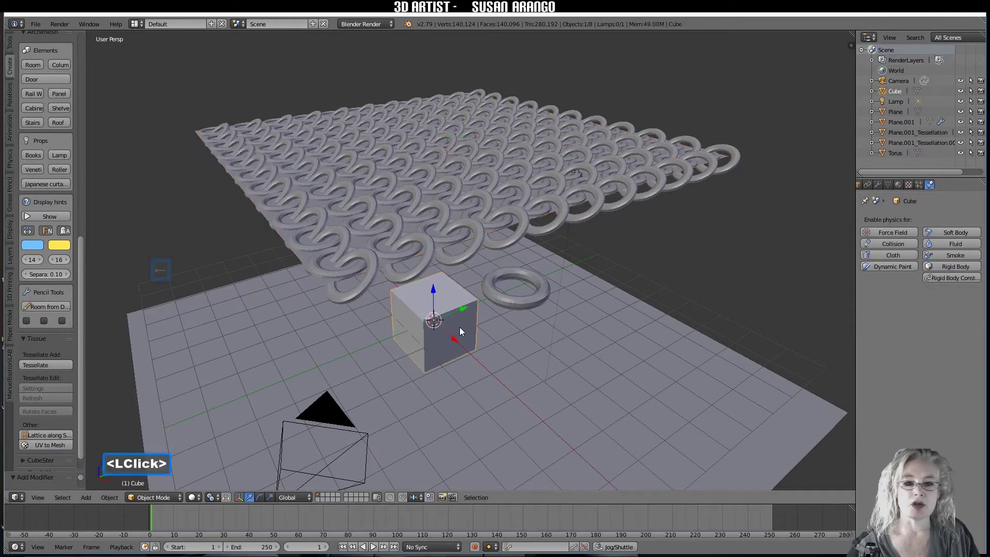
pyautogui.click(899, 244)
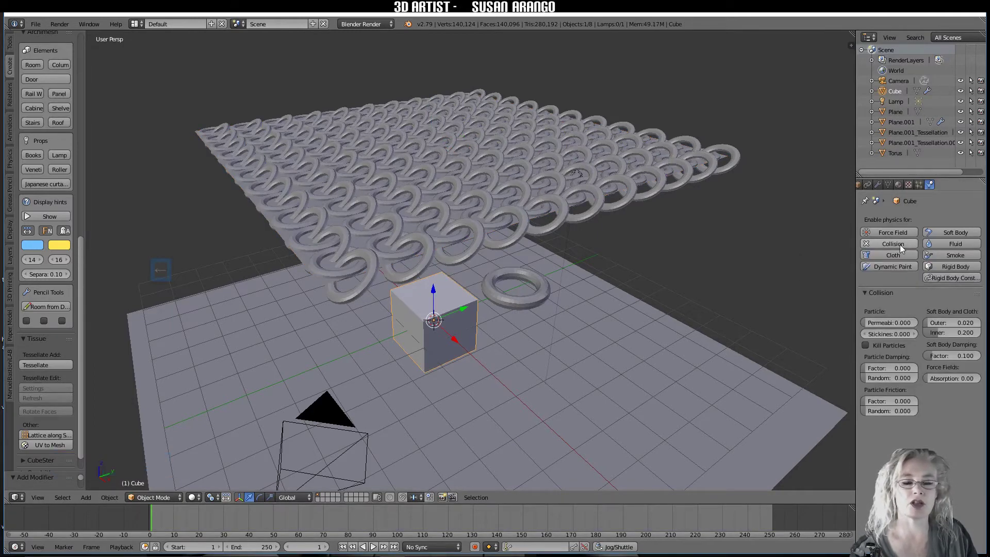
pyautogui.click(621, 374)
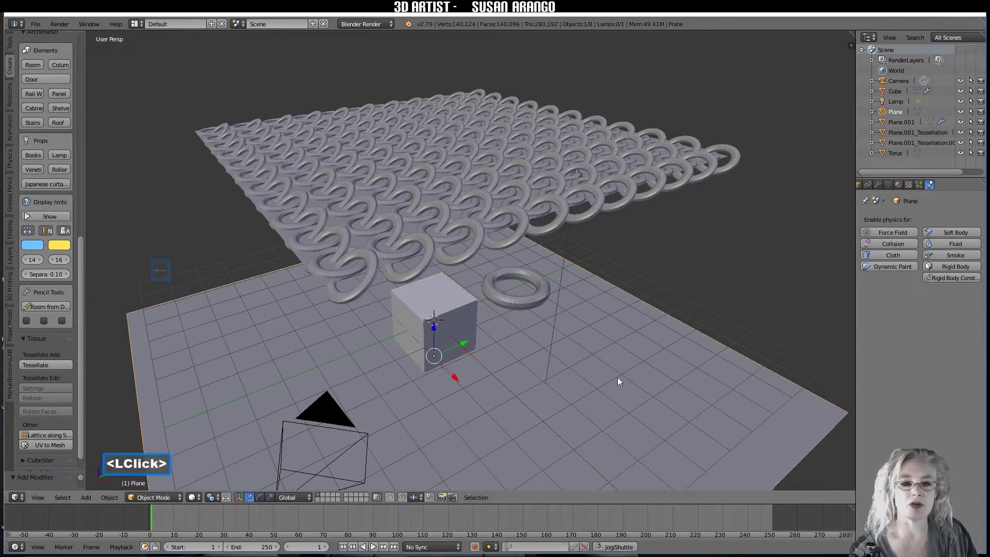
pyautogui.click(895, 245)
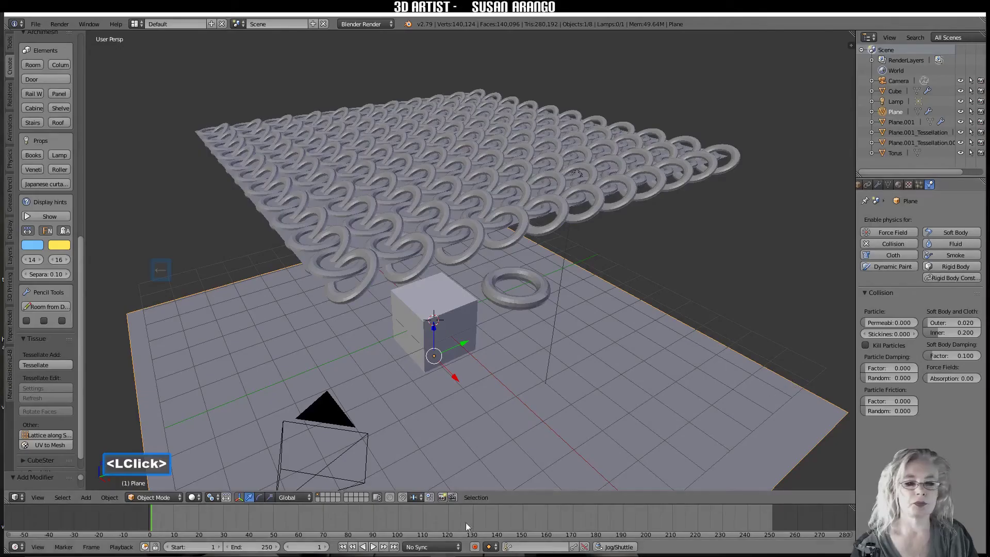
# Play the simulation to frame 105, then rewind to the first frame
pyautogui.click(372, 546)
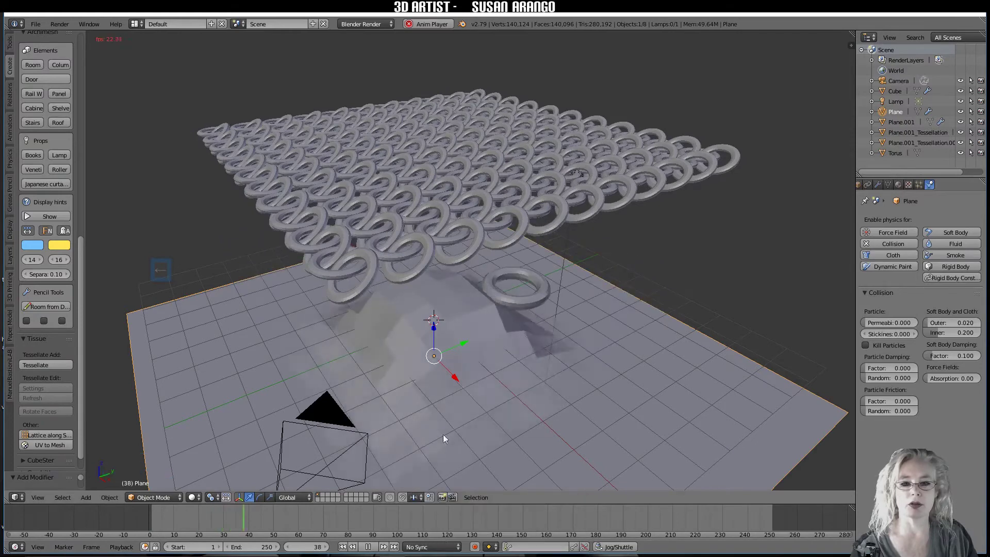
pyautogui.click(367, 546)
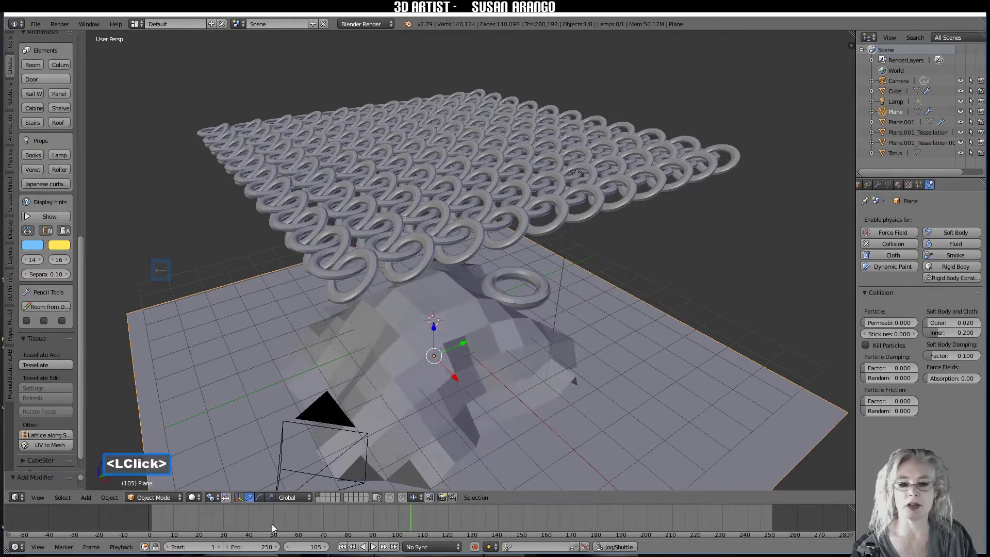
pyautogui.rightClick(150, 513)
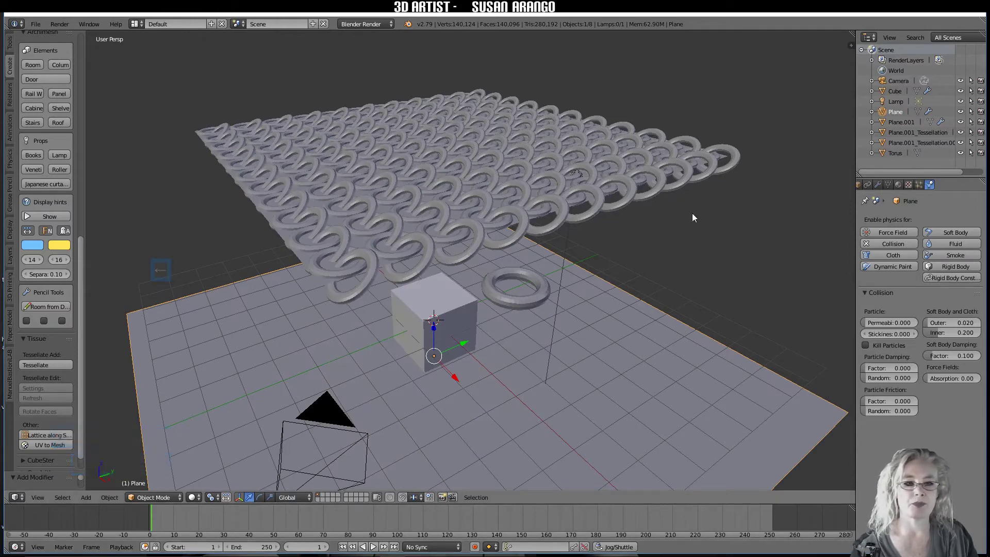
# Add a Surface Deform modifier to Plane.001_Tessellation.001 targeting Plane.001
pyautogui.click(353, 294)
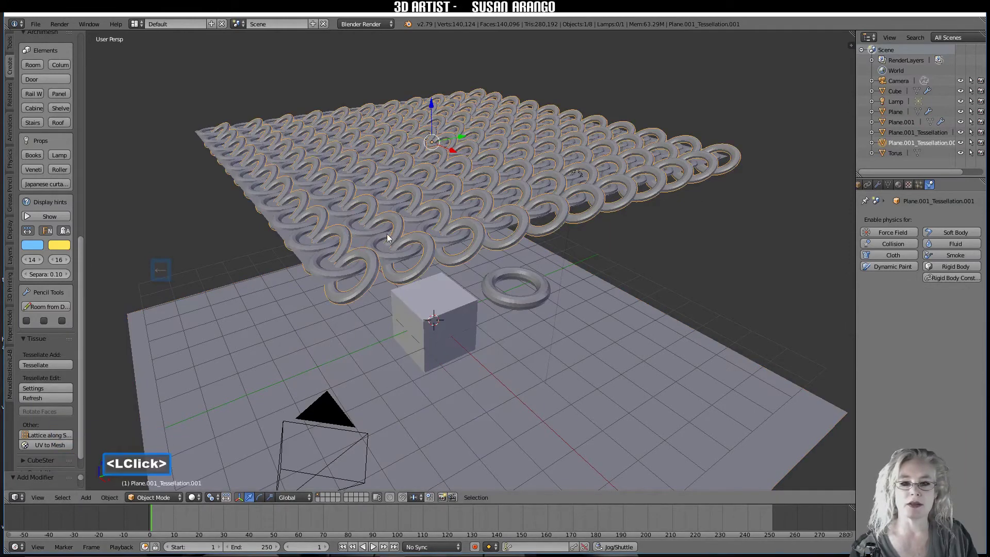
pyautogui.click(880, 184)
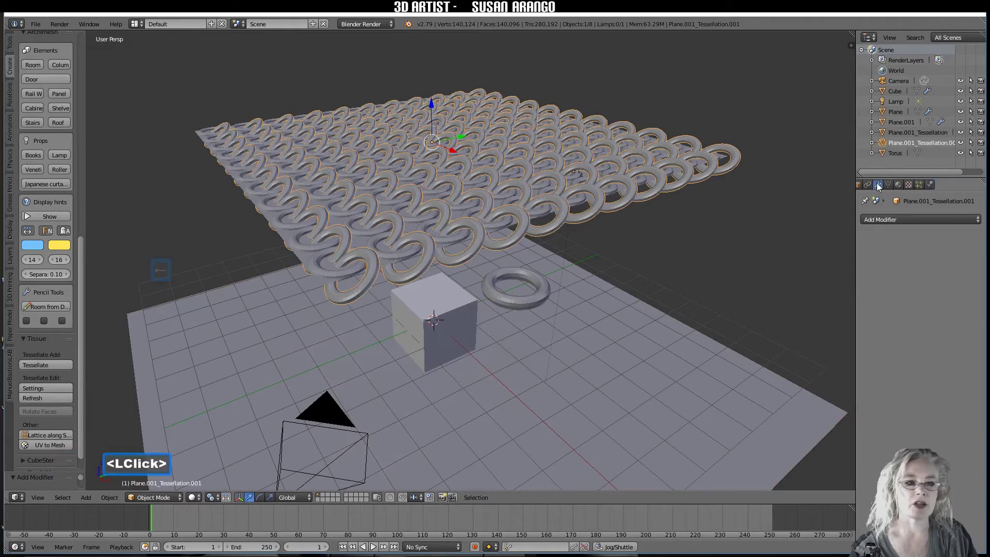
pyautogui.click(883, 220)
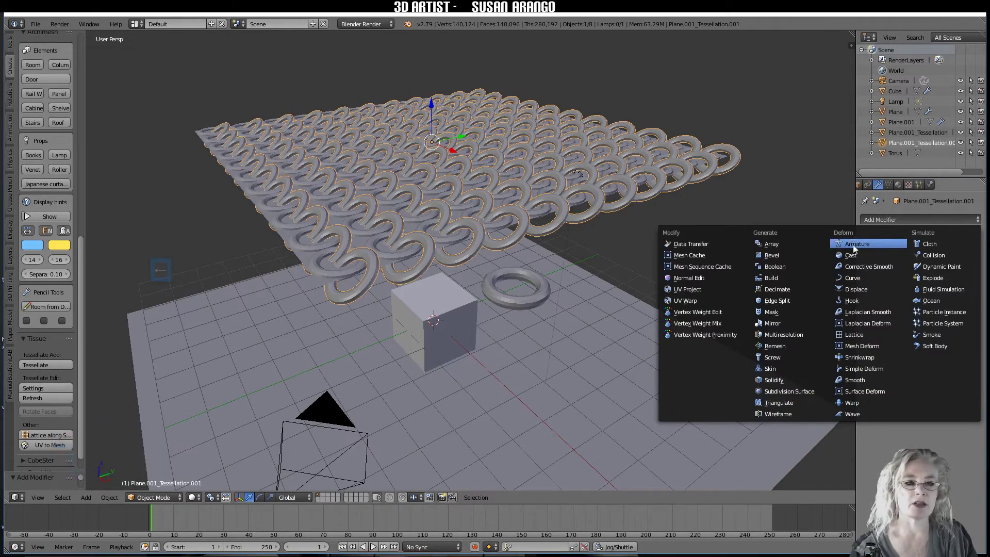
pyautogui.click(870, 391)
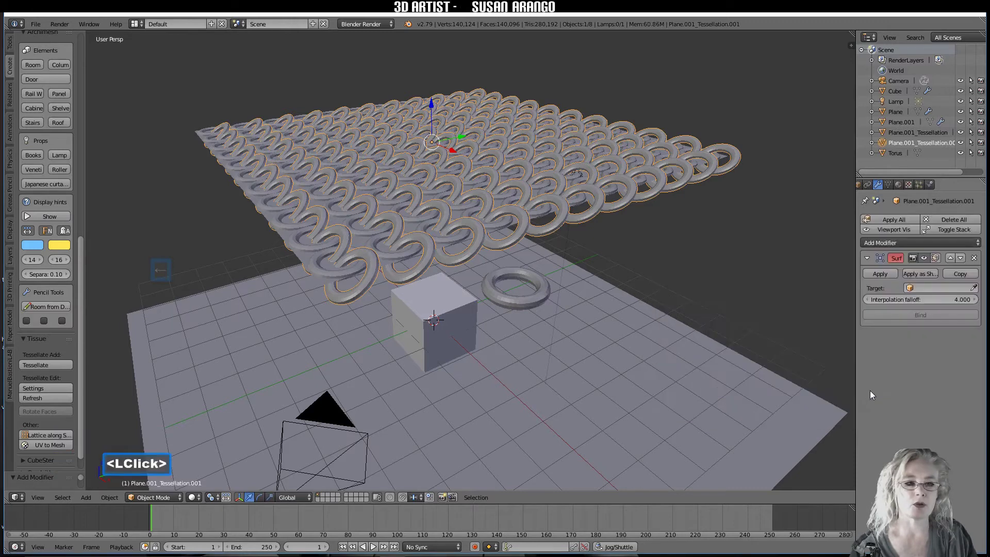
pyautogui.click(916, 286)
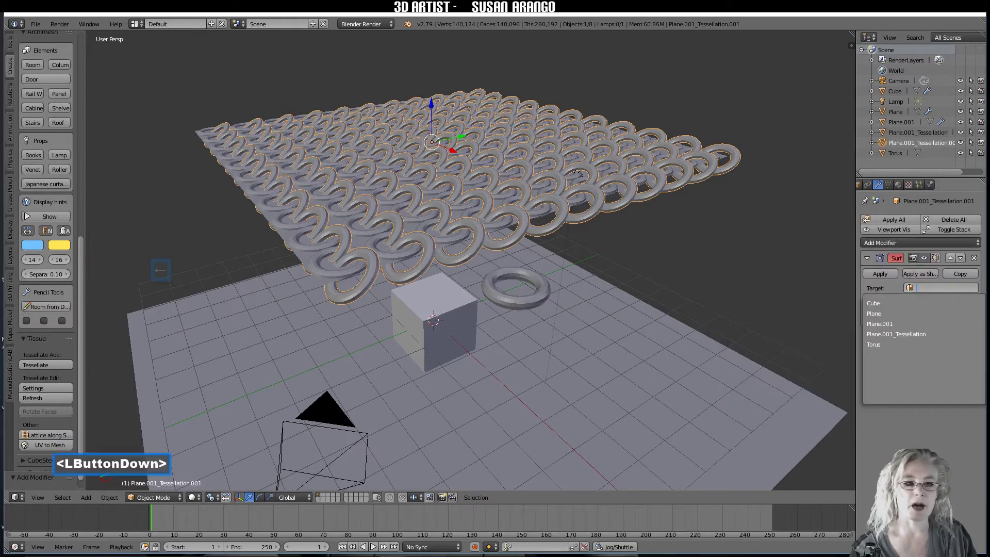
pyautogui.click(888, 323)
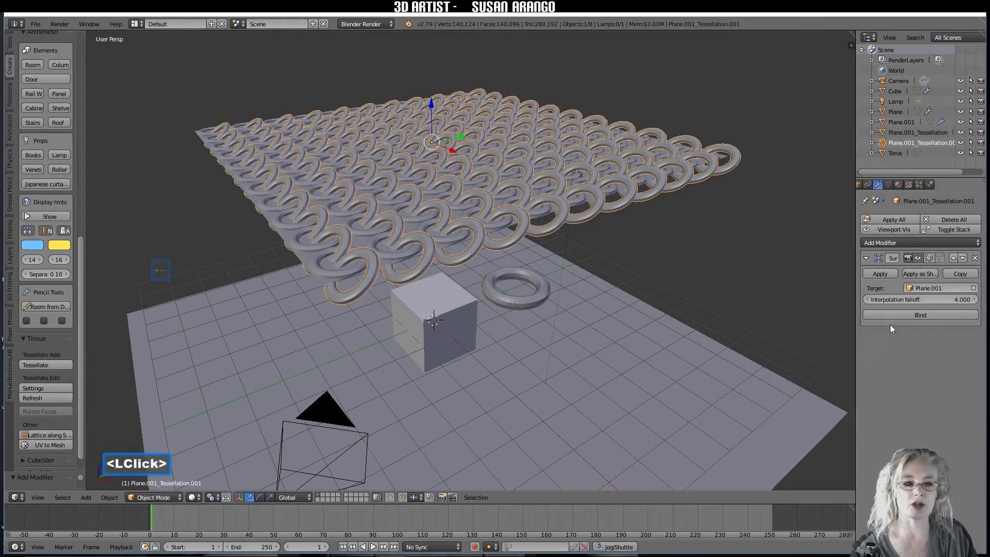
pyautogui.click(323, 272)
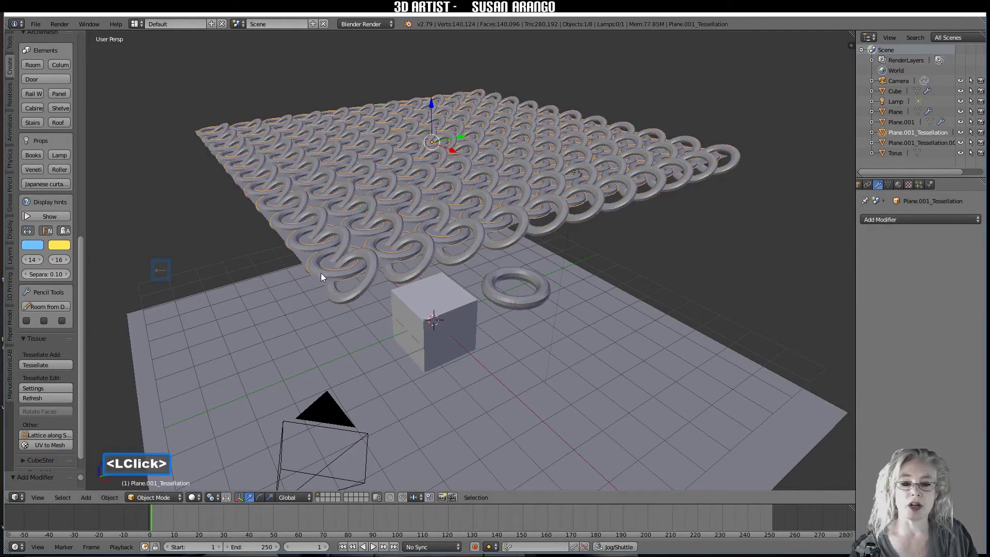
# Add a Surface Deform targeting Plane.001 to Plane.001_Tessellation and bind both ring objects
pyautogui.click(905, 218)
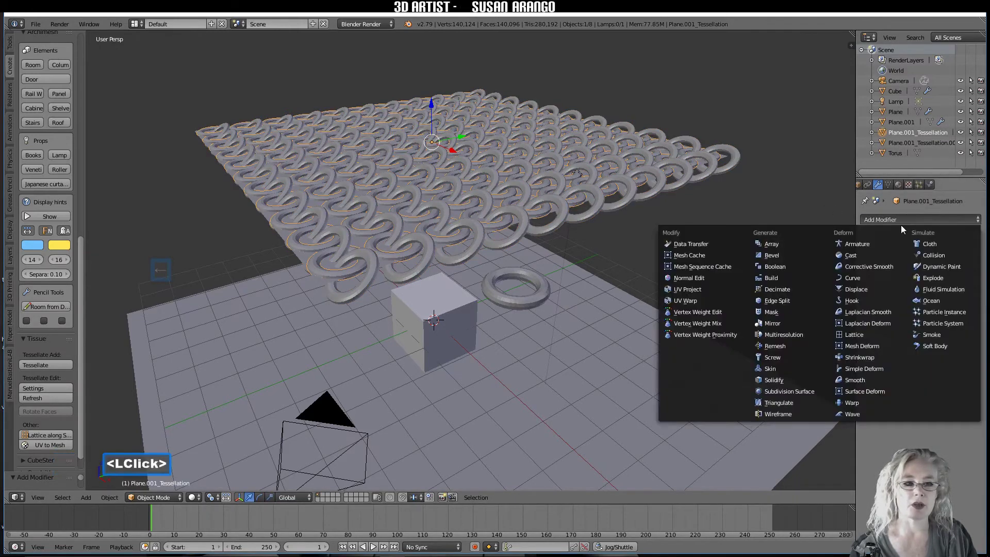
pyautogui.click(873, 391)
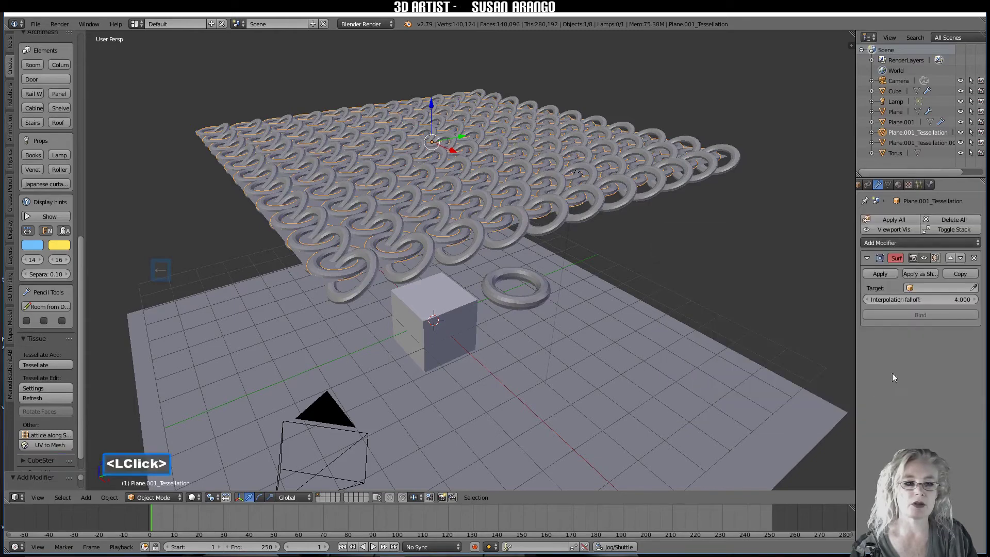
pyautogui.click(908, 289)
pyautogui.click(883, 323)
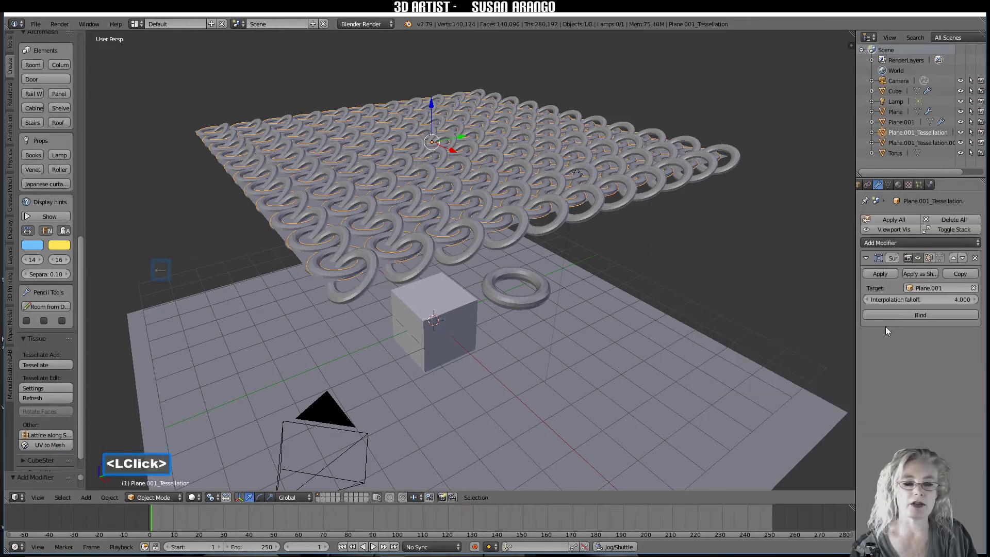
pyautogui.click(923, 314)
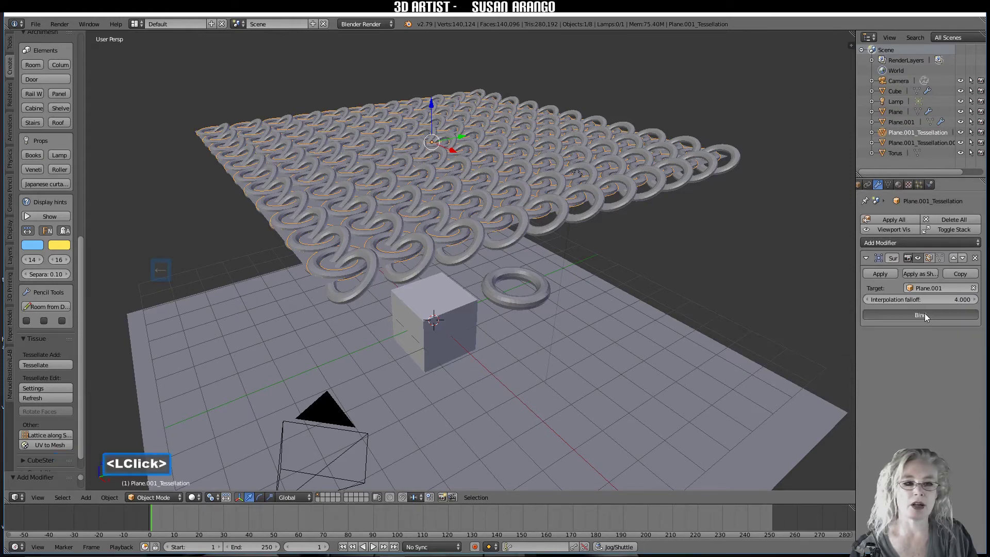
pyautogui.rightClick(359, 292)
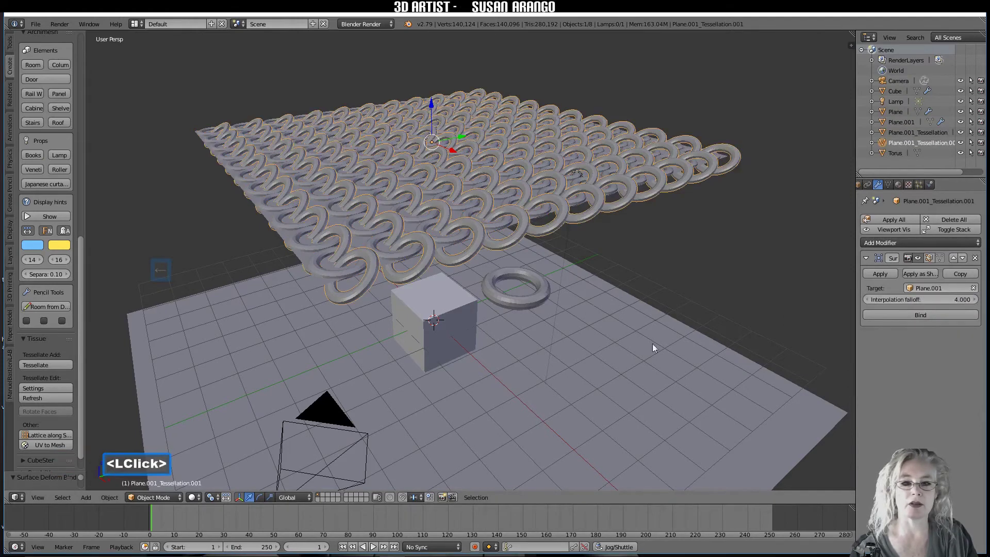
pyautogui.click(925, 313)
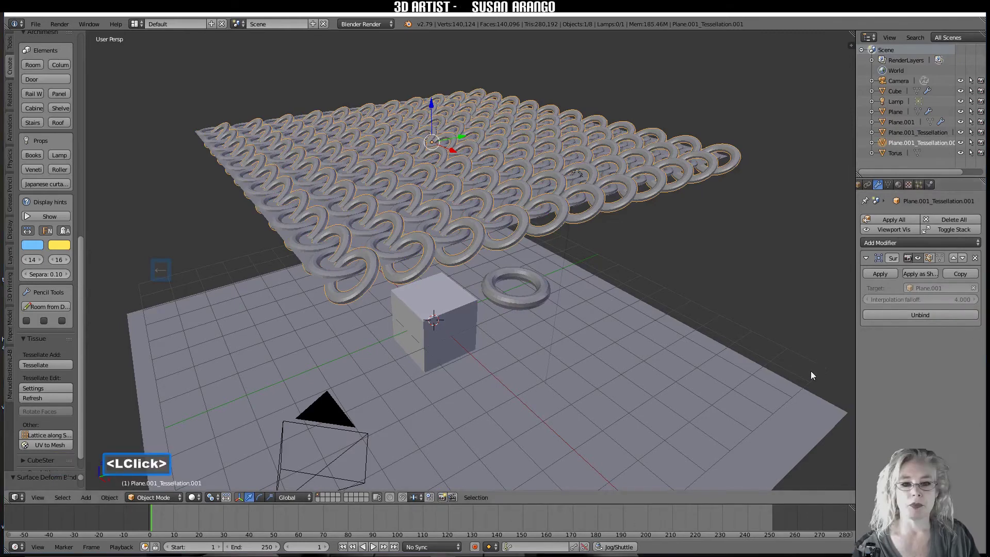
pyautogui.click(374, 546)
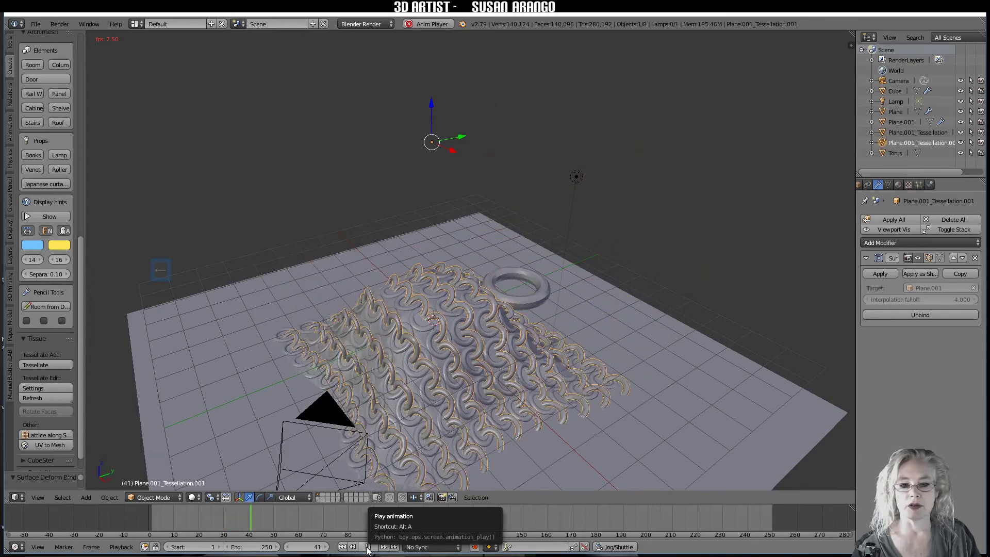
pyautogui.click(368, 547)
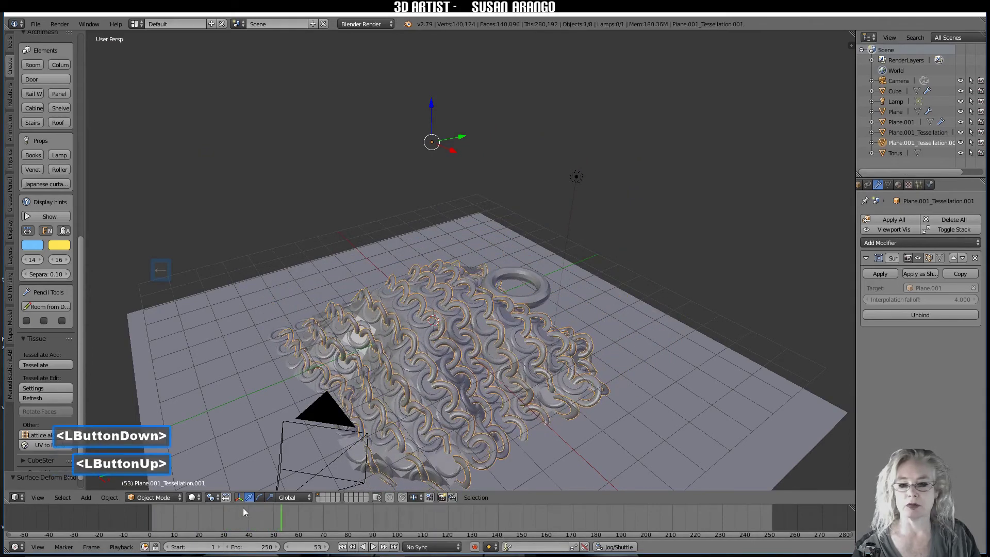
pyautogui.rightClick(150, 521)
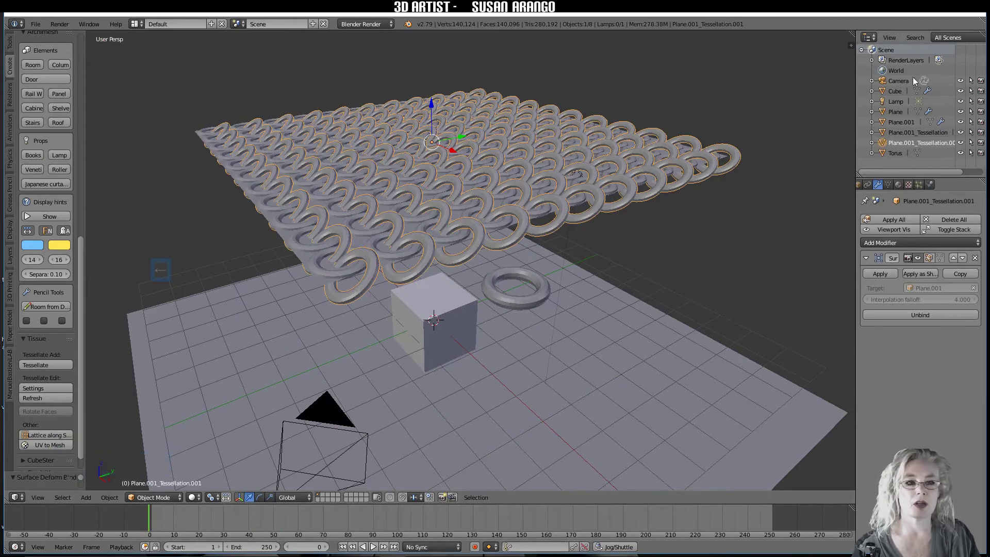
# Hide Plane.001 and run the simulation to frame 60, viewing the drape from low
pyautogui.click(962, 124)
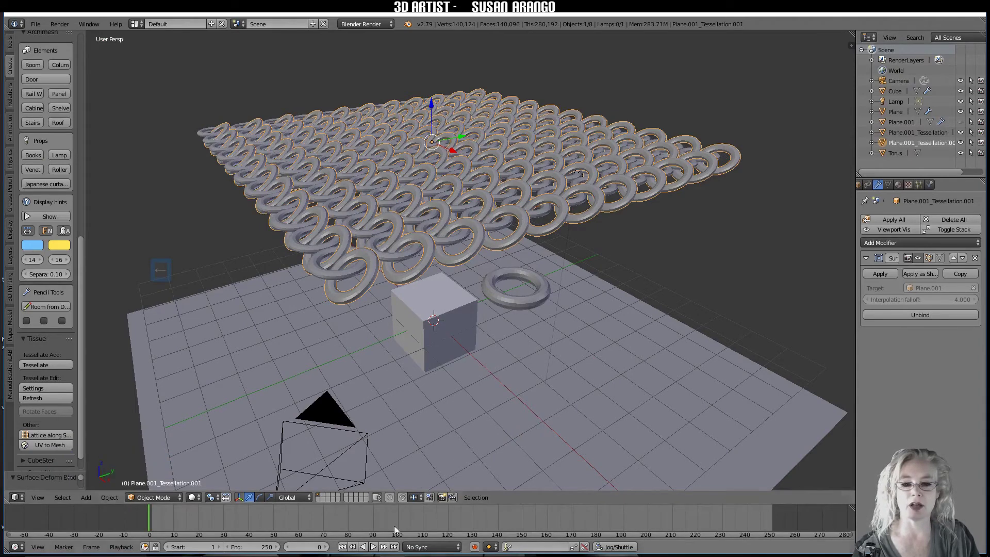
pyautogui.click(373, 547)
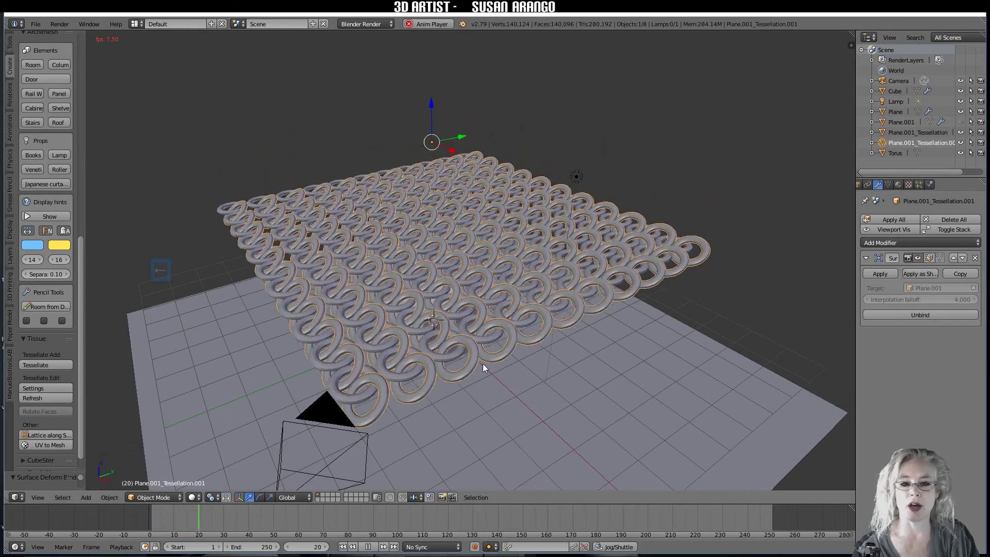
pyautogui.click(368, 547)
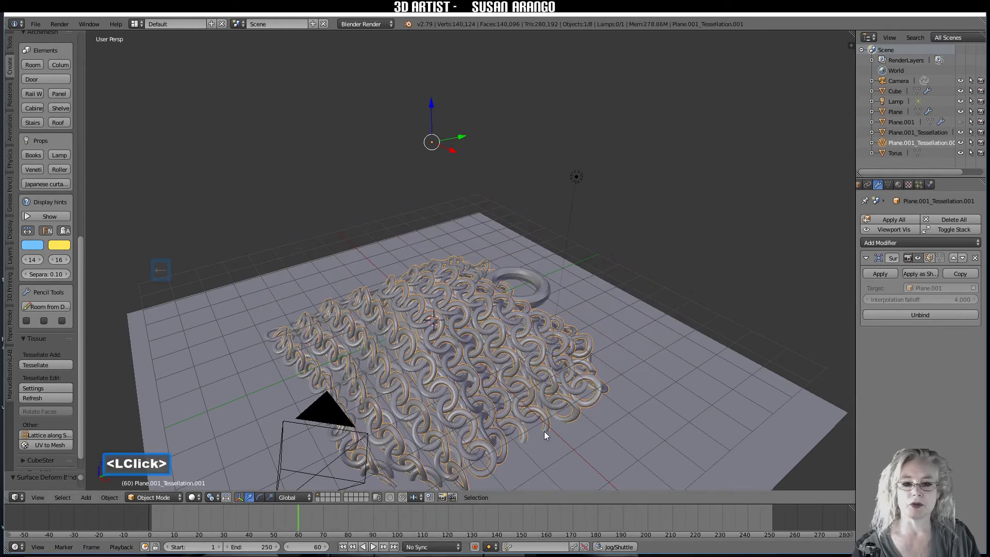
pyautogui.moveTo(545, 436); pyautogui.dragTo(533, 410, button='middle')
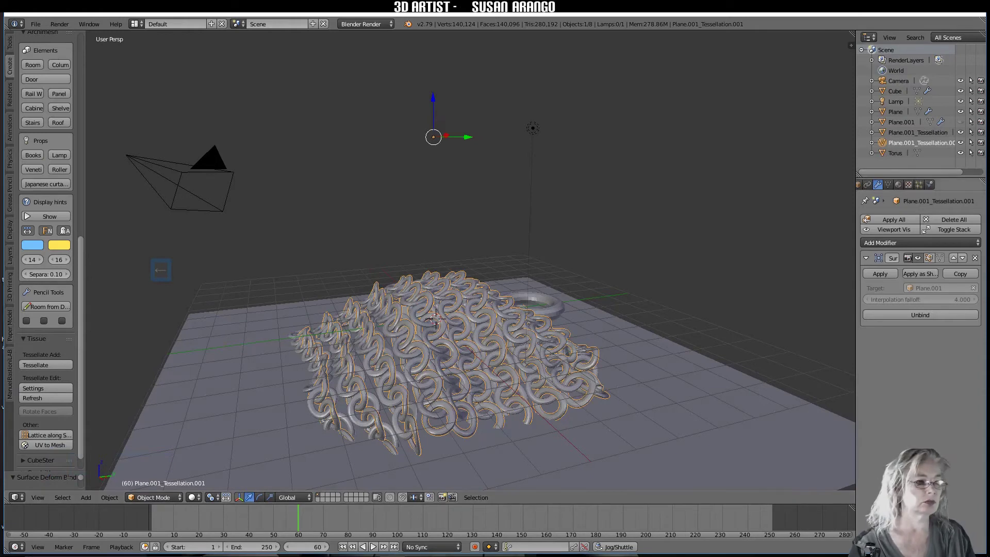
pyautogui.click(688, 297)
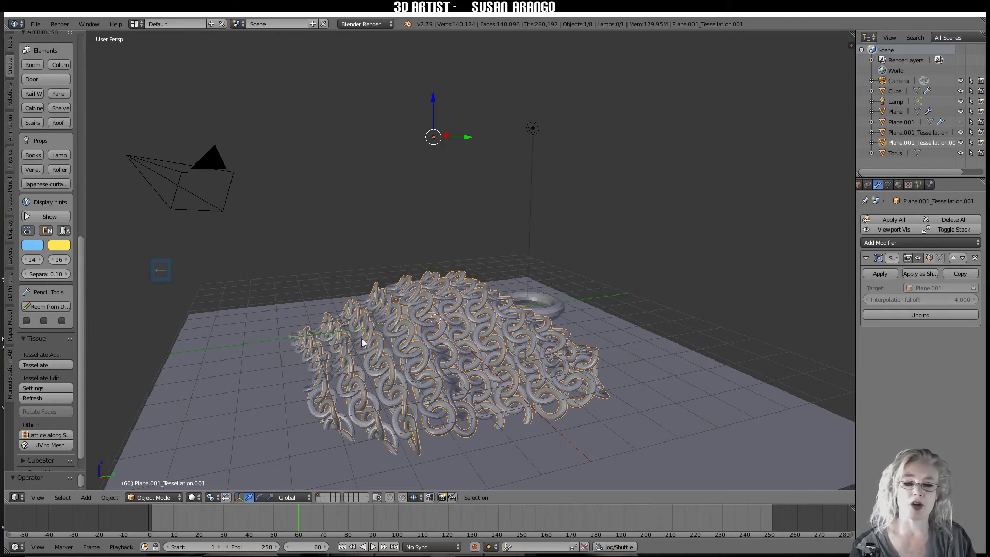
# Rewind to frame 1 and play the simulation past frame 117
pyautogui.rightClick(152, 523)
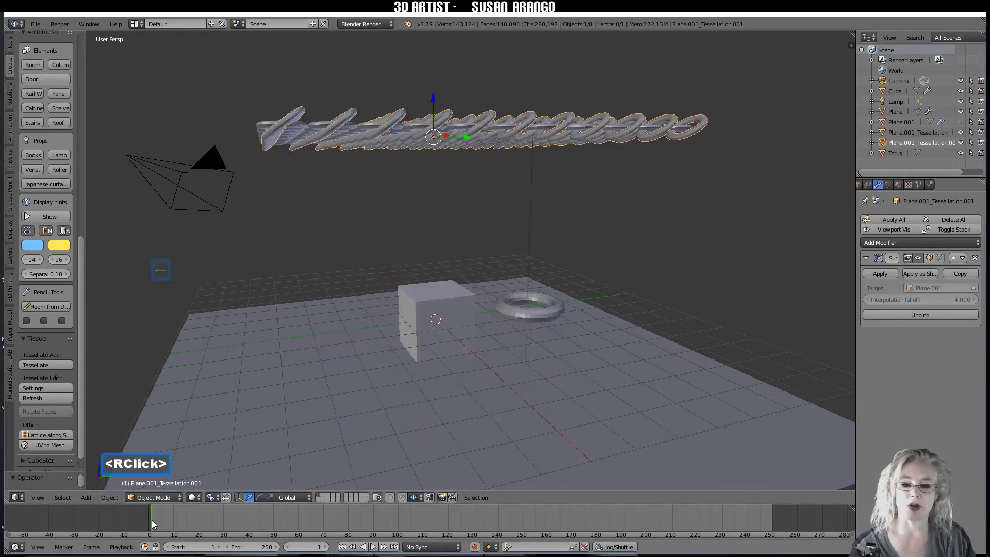
pyautogui.click(372, 547)
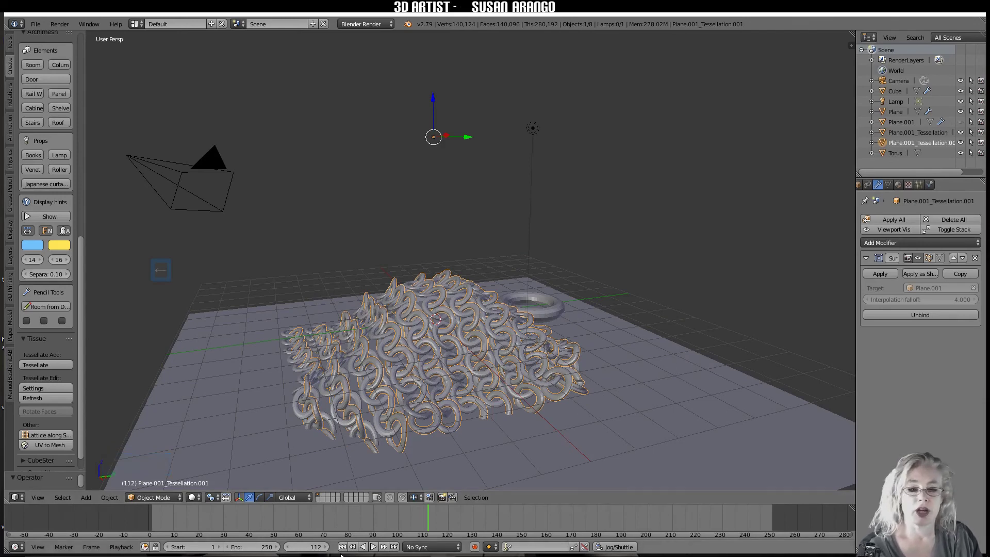
pyautogui.click(373, 546)
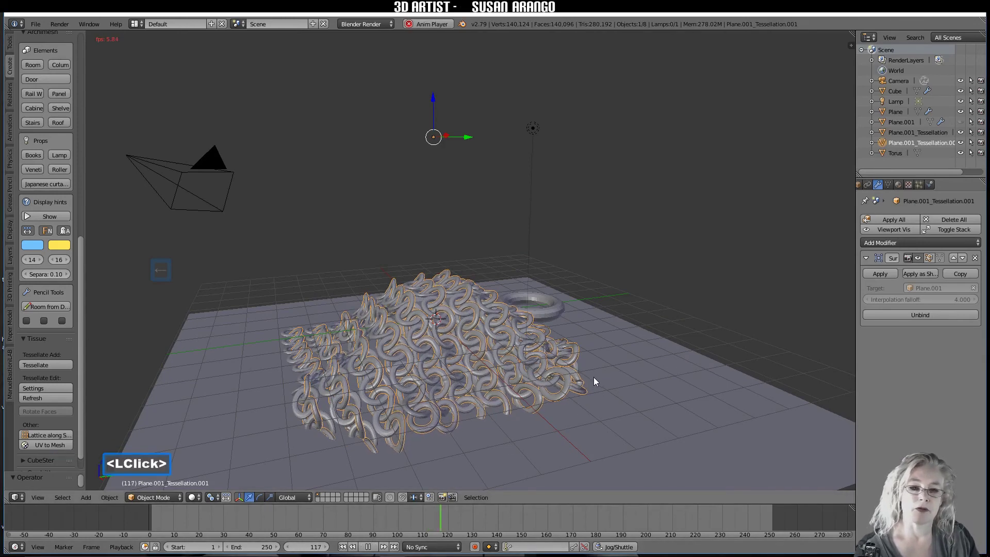